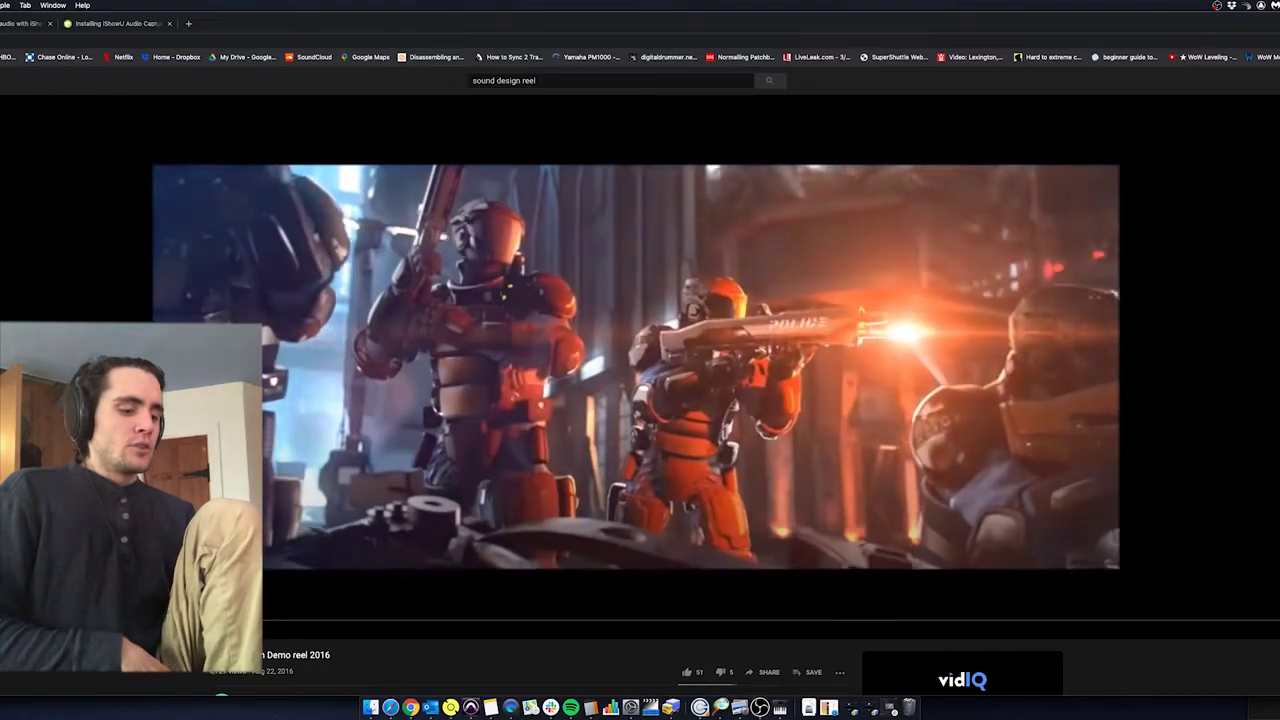
Leave the full-screen video, switch to Soundminer, audition MEDS Medium Clockwork Long.wav from its start and enlarge the Soundminer window
{"action": "key", "text": "f"}
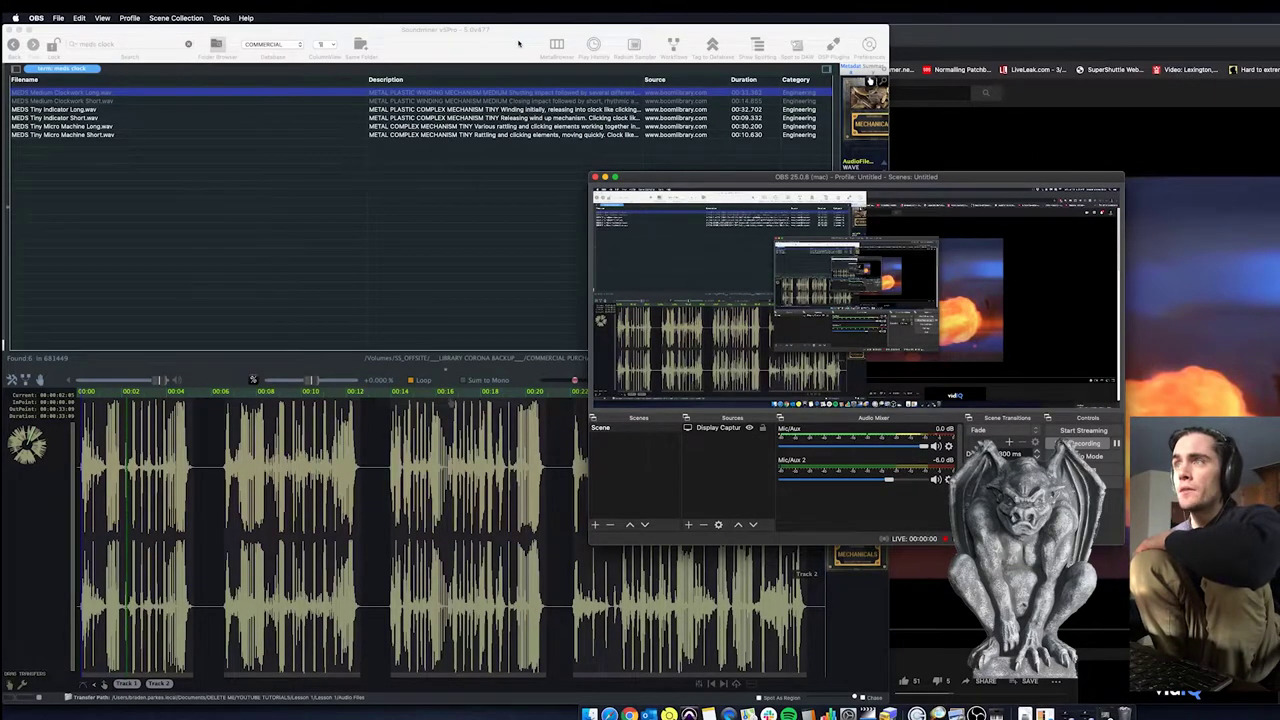
{"action": "left_click", "coordinate": [518, 43]}
{"action": "left_click_drag", "start_coordinate": [835, 203], "coordinate": [818, 203]}
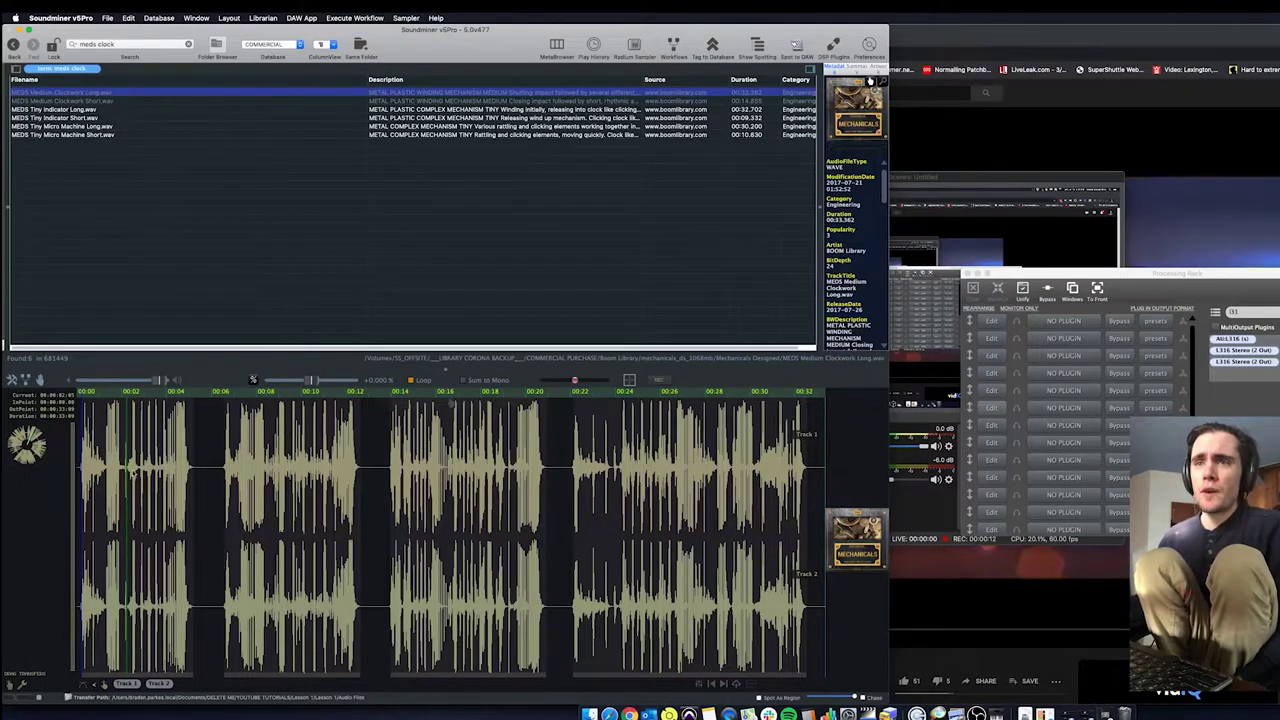
{"action": "left_click", "coordinate": [80, 455]}
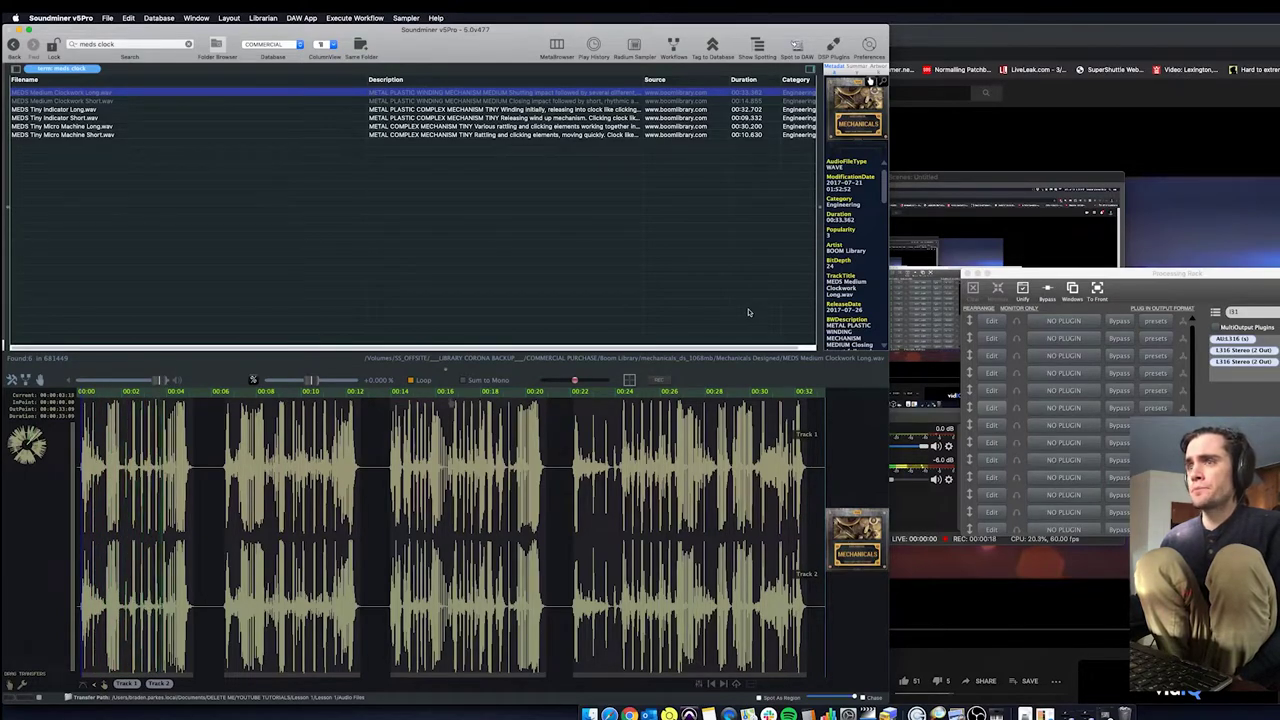
{"action": "double_click", "coordinate": [494, 47]}
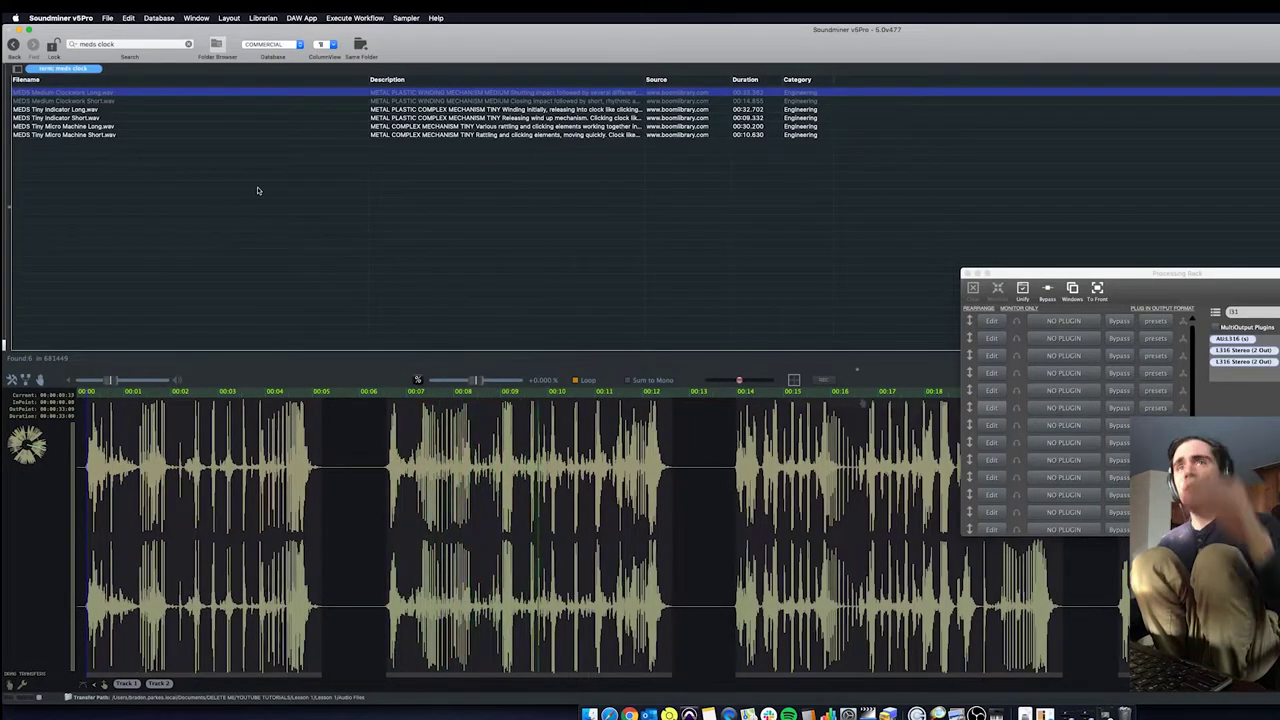
Search the sound library for "meds crank" and audition MEDS Medium Crankminer Long.wav
{"action": "left_click", "coordinate": [129, 45]}
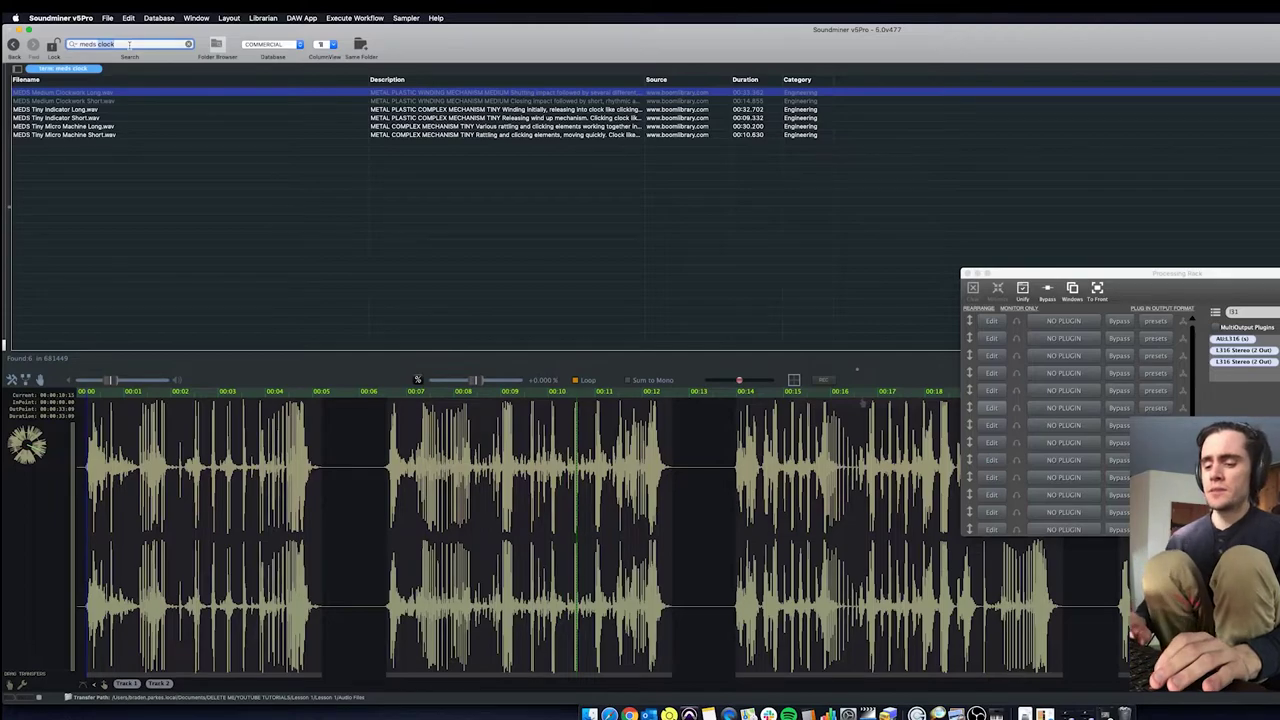
{"action": "type", "text": "rank"}
{"action": "key", "text": "Return"}
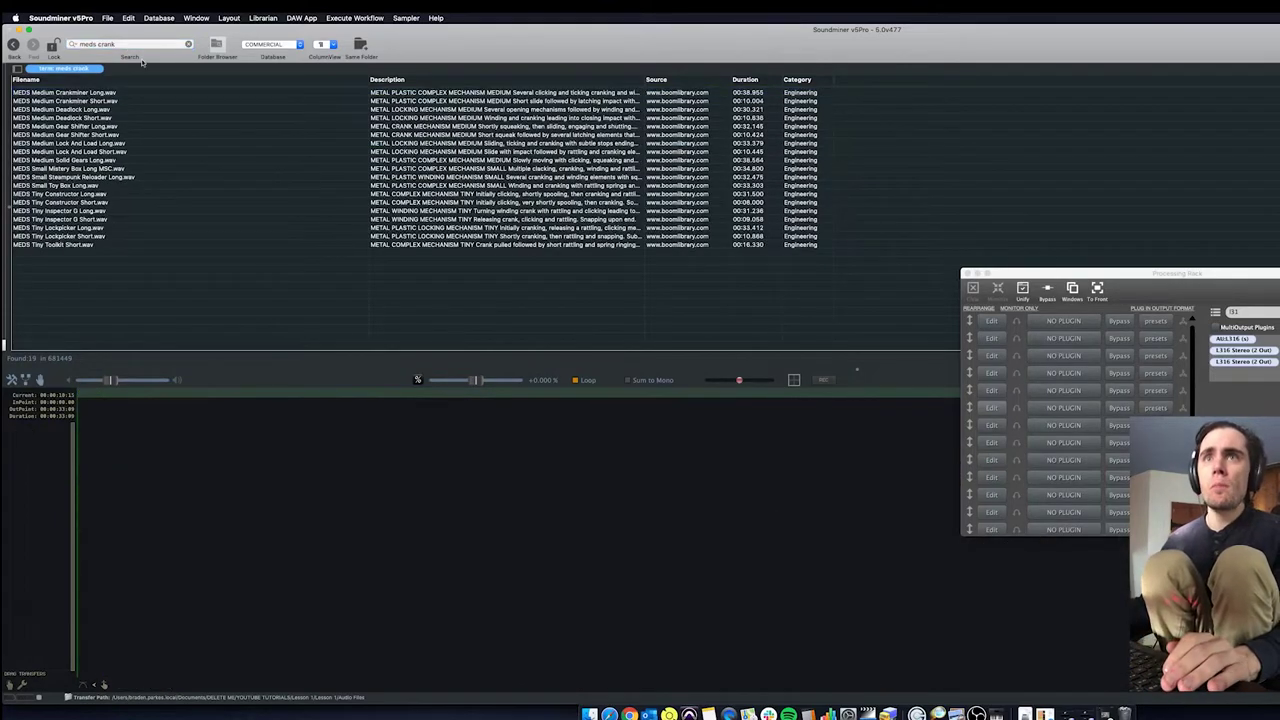
{"action": "left_click", "coordinate": [113, 94]}
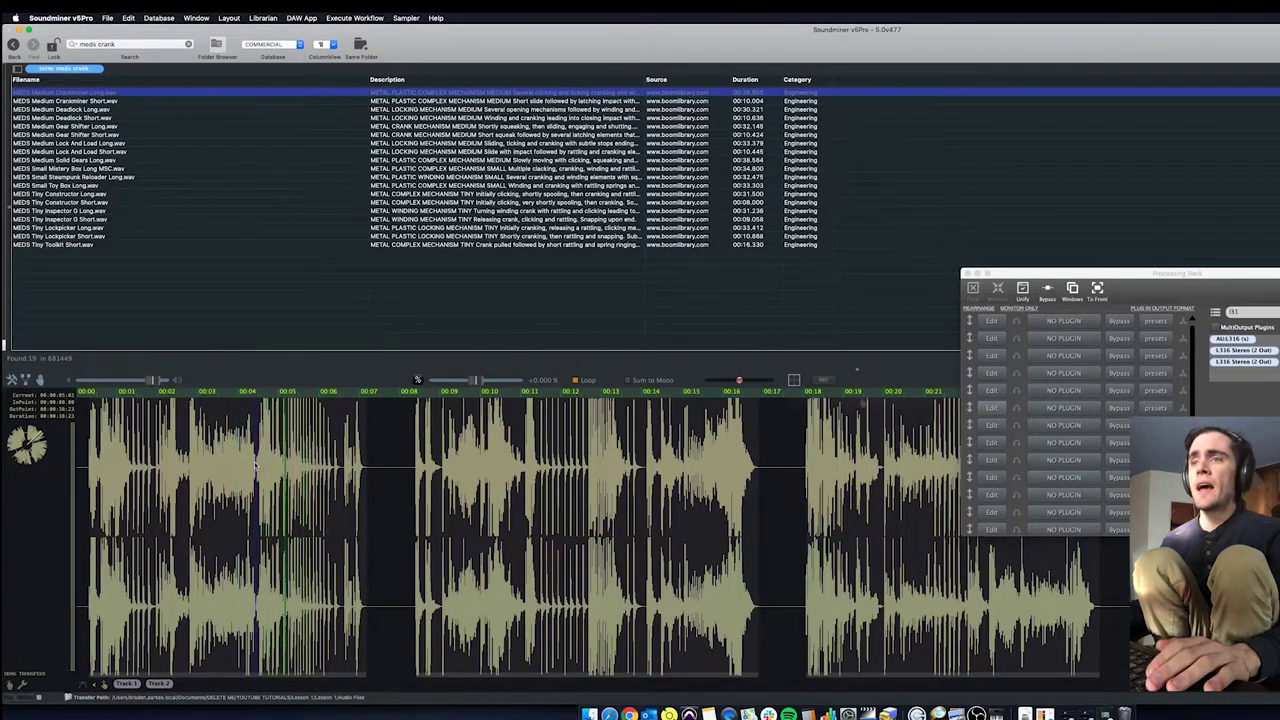
Audition the Crankminer recording's second take and select a section about one second long near the 9-second mark
{"action": "left_click", "coordinate": [447, 470]}
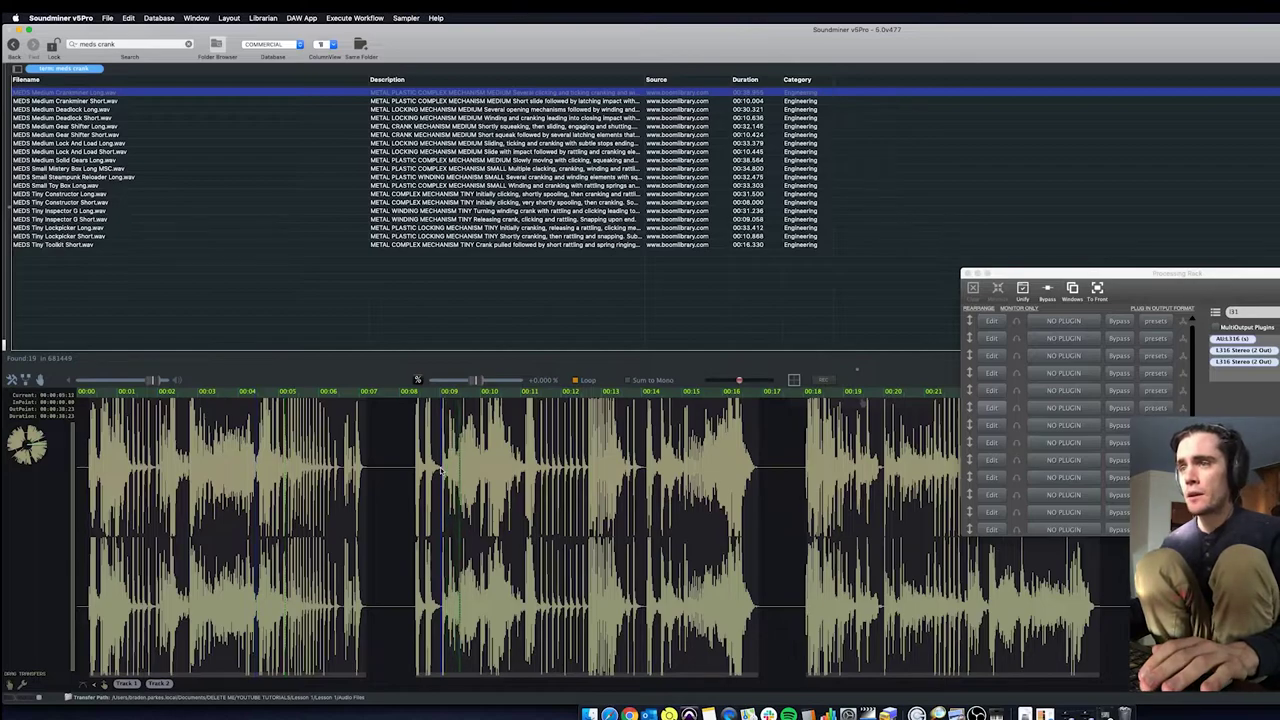
{"action": "left_click", "coordinate": [448, 471]}
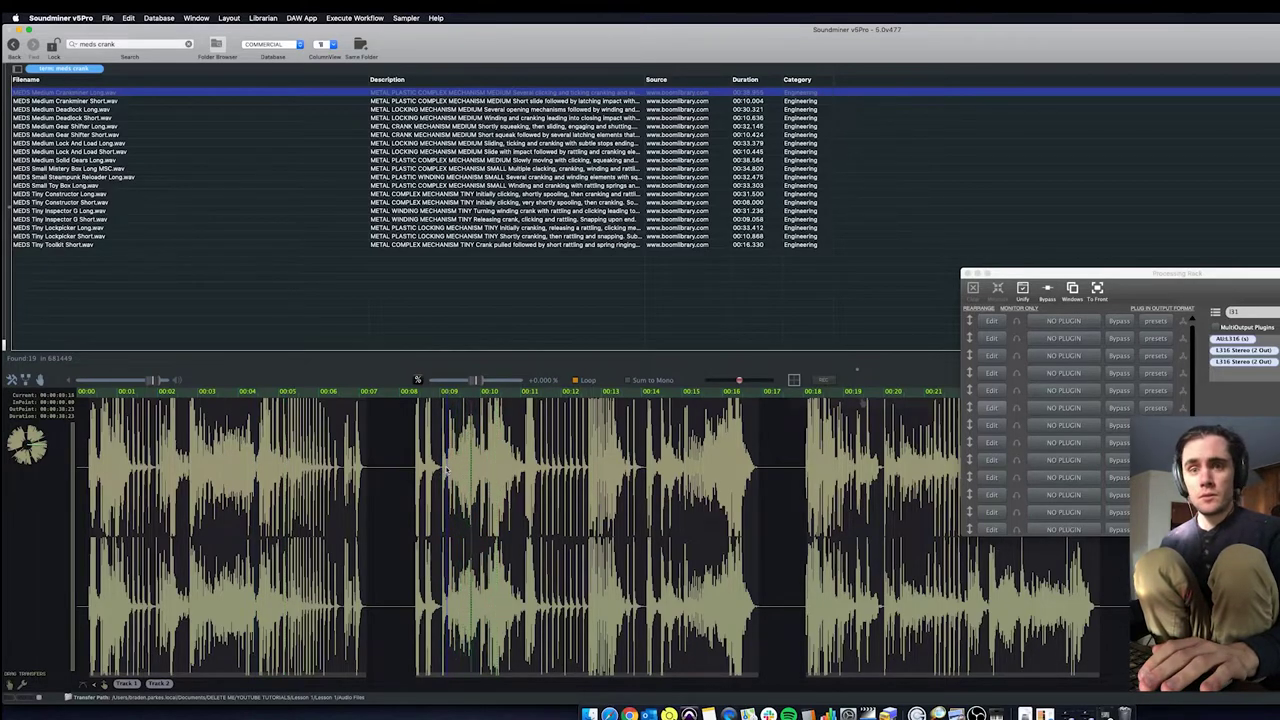
{"action": "left_click_drag", "start_coordinate": [445, 470], "coordinate": [484, 473]}
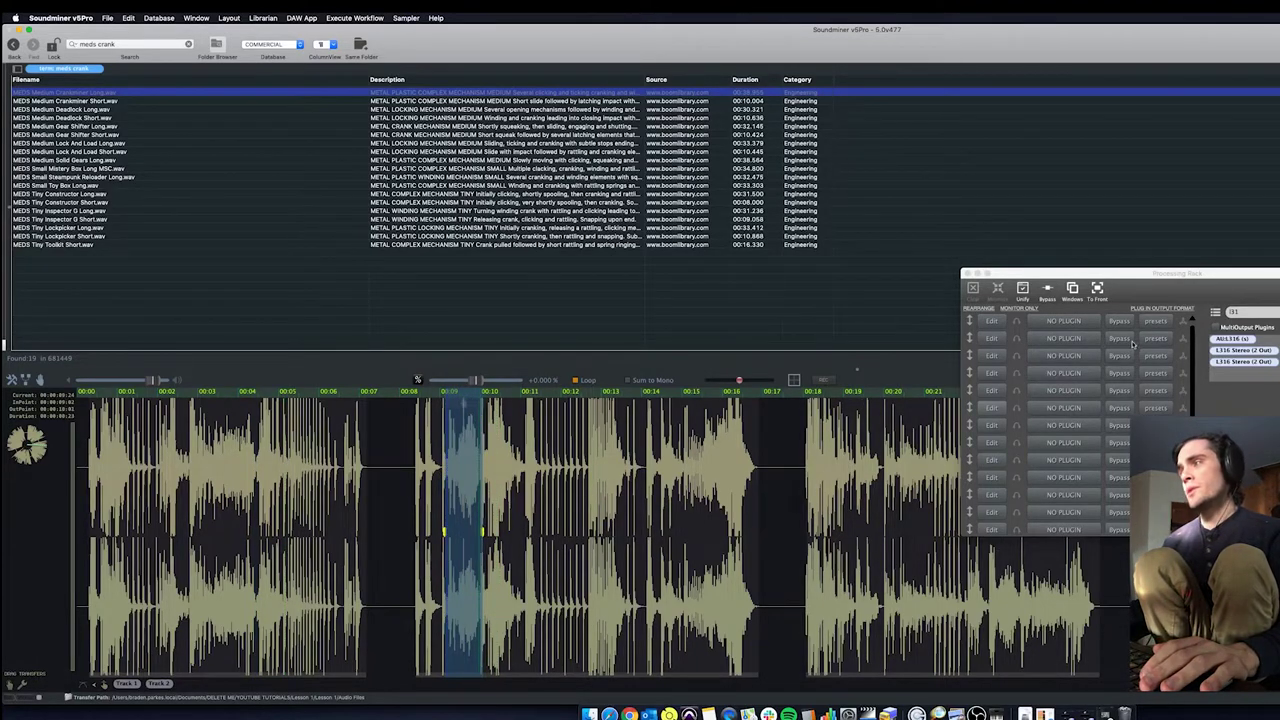
Find the L2 limiter, load L2 Stereo (2 Out) into a low slot of the Processing Rack and move its window clear of the rack
{"action": "left_click", "coordinate": [1240, 350]}
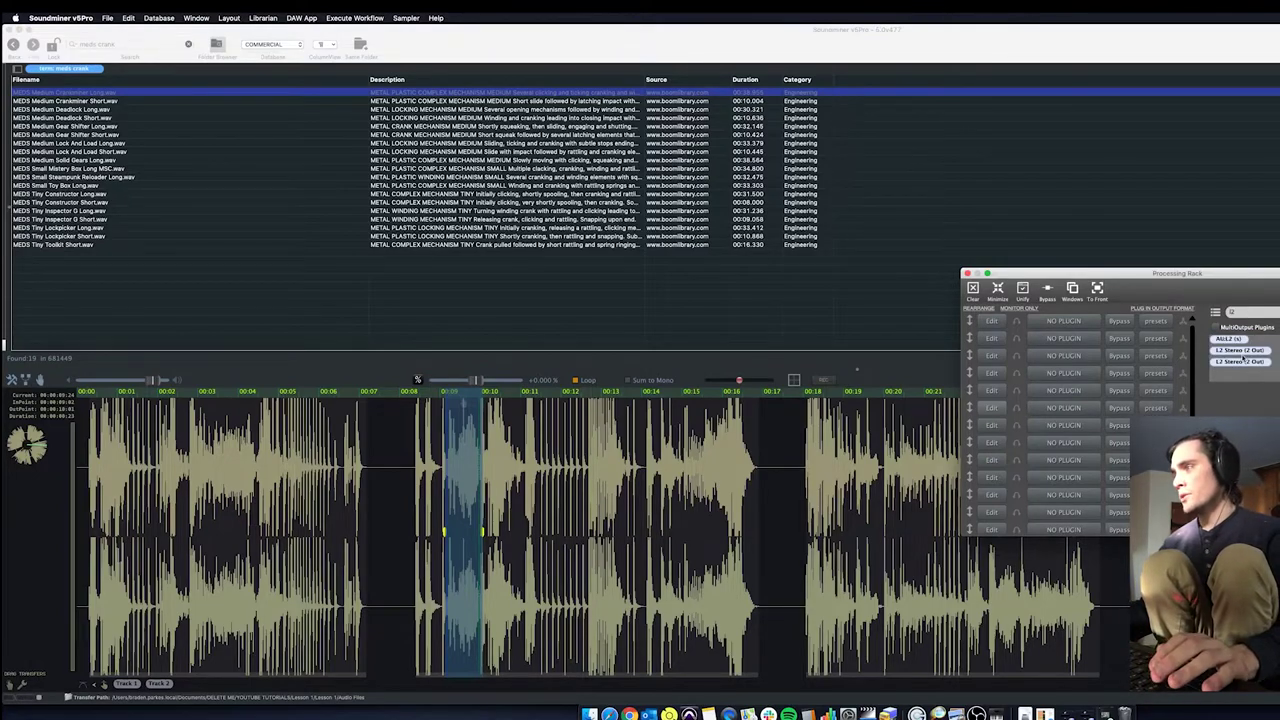
{"action": "left_click_drag", "start_coordinate": [1240, 351], "coordinate": [1075, 528]}
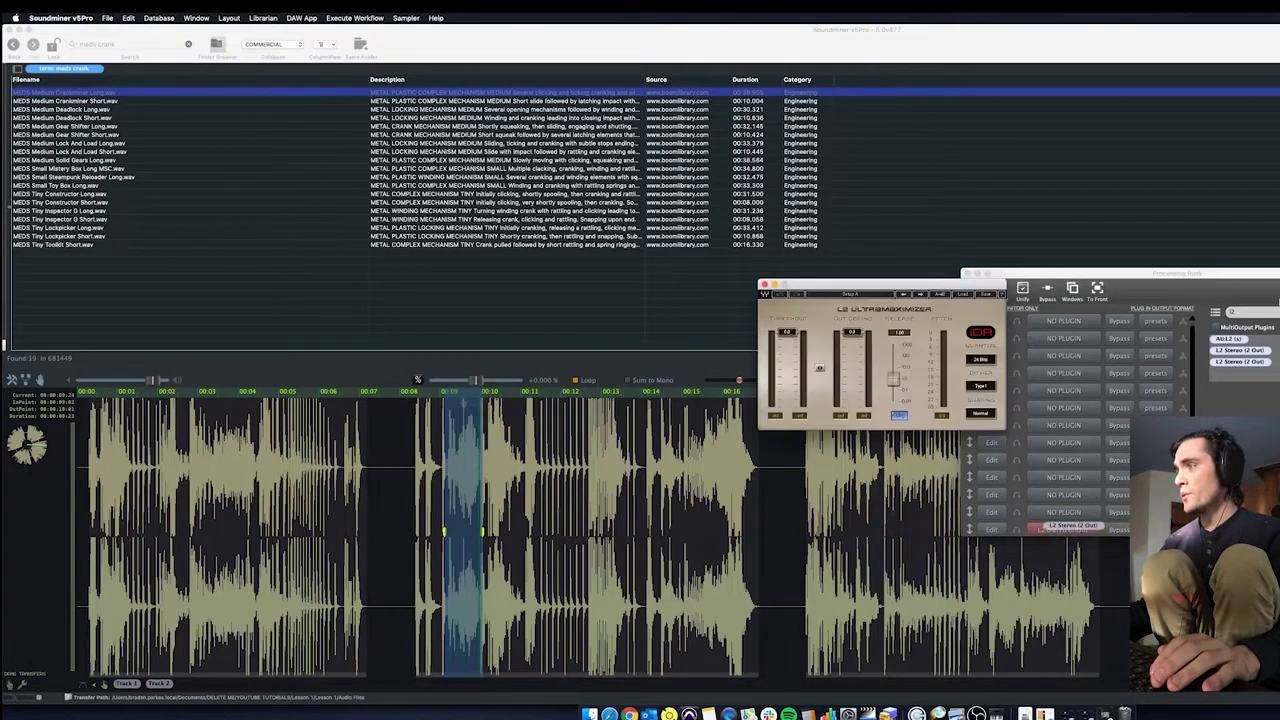
{"action": "left_click_drag", "start_coordinate": [1001, 289], "coordinate": [899, 207]}
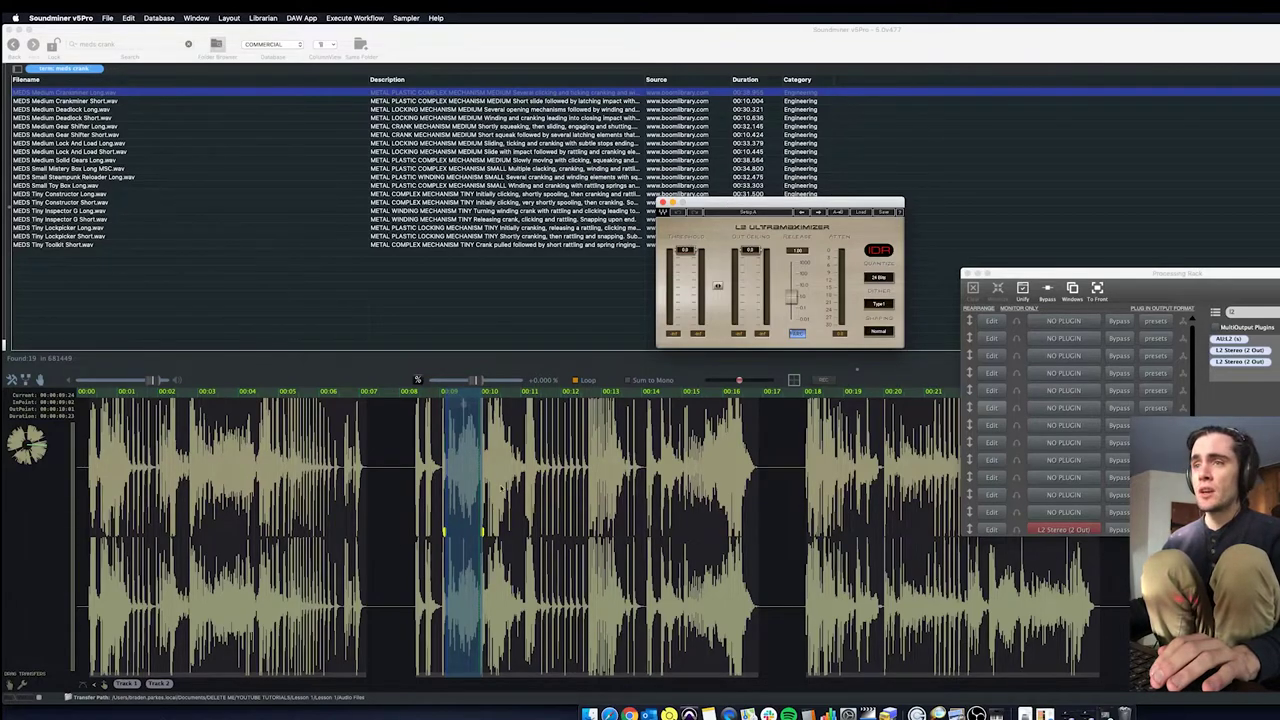
{"action": "mouse_move", "coordinate": [474, 380]}
{"action": "left_mouse_down"}
{"action": "mouse_move", "coordinate": [453, 380]}
{"action": "mouse_move", "coordinate": [476, 380]}
{"action": "left_mouse_up"}
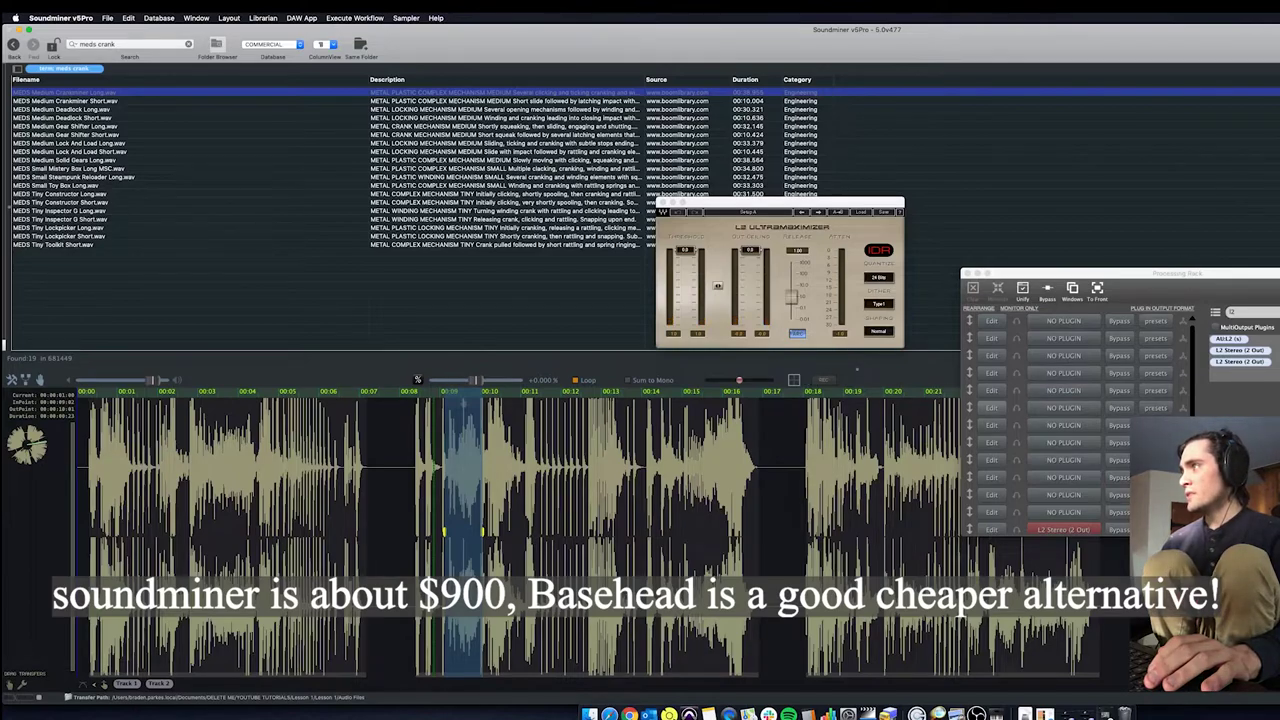
Find FilterFreak and load FilterFreak1 (2 Out) into a Processing Rack slot above the L2, placing its window over the waveform
{"action": "left_click_drag", "start_coordinate": [1213, 279], "coordinate": [1209, 171]}
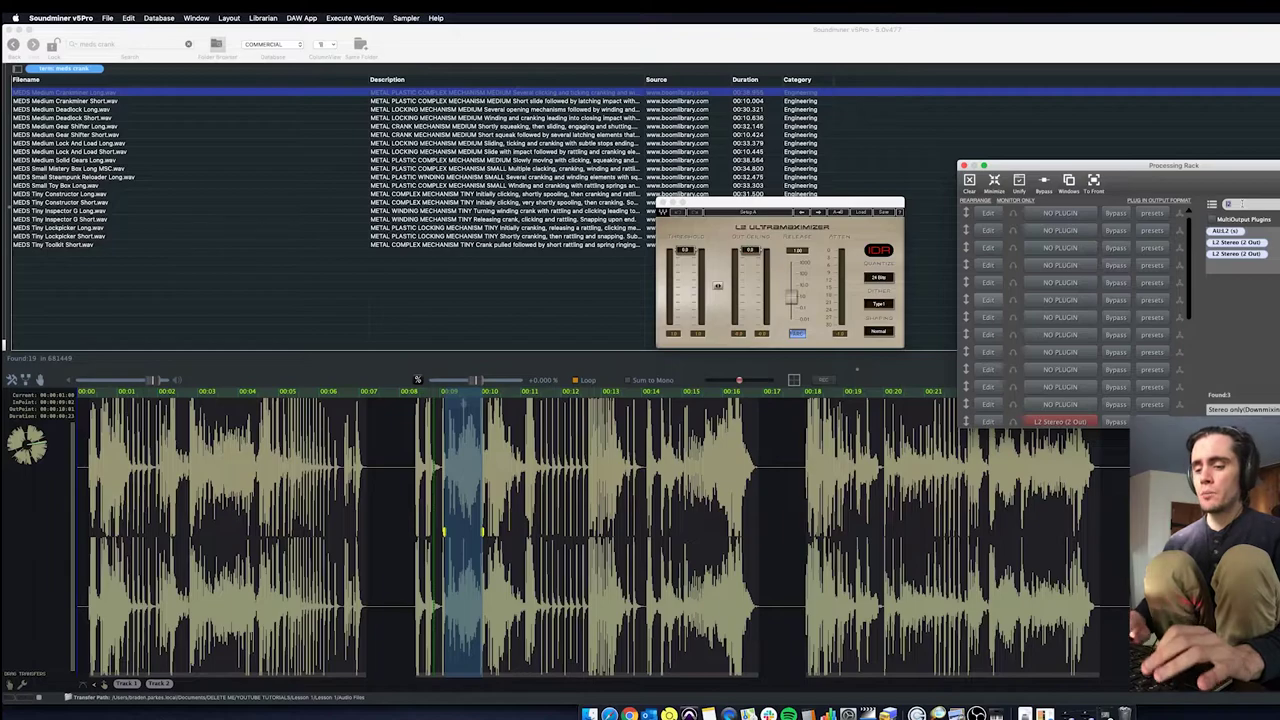
{"action": "type", "text": "filterfre"}
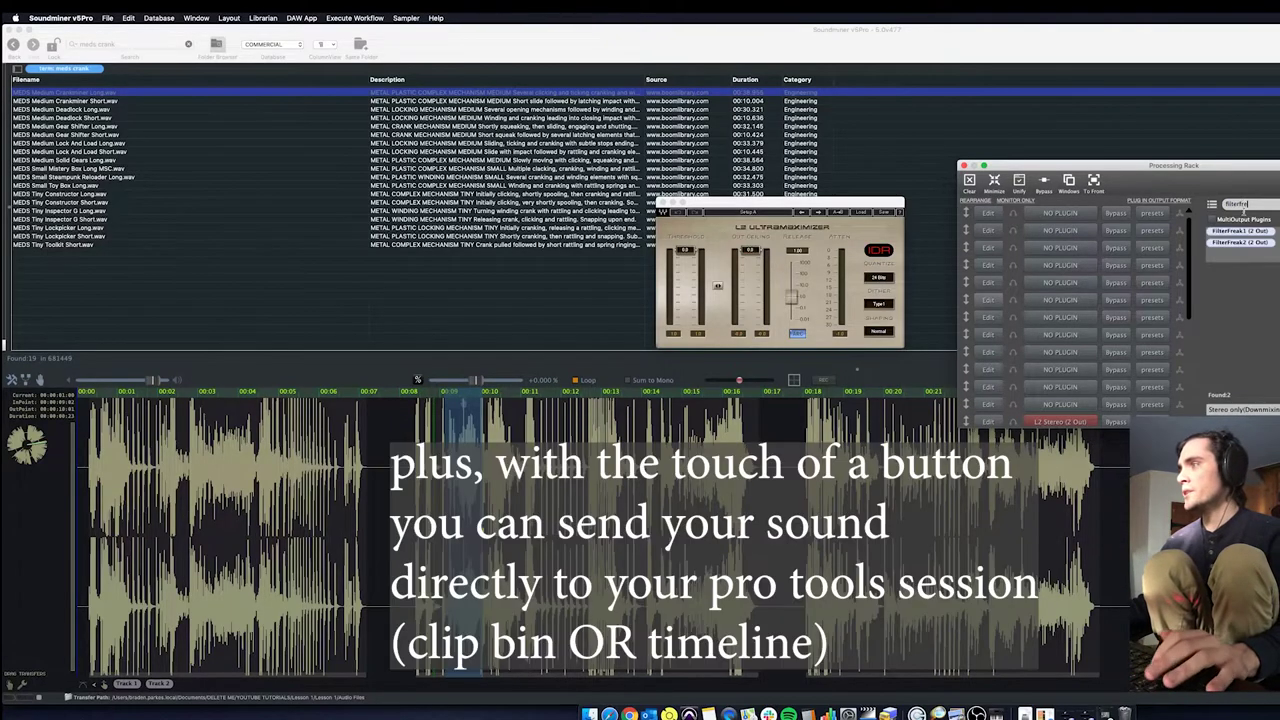
{"action": "left_click_drag", "start_coordinate": [1240, 231], "coordinate": [1074, 265]}
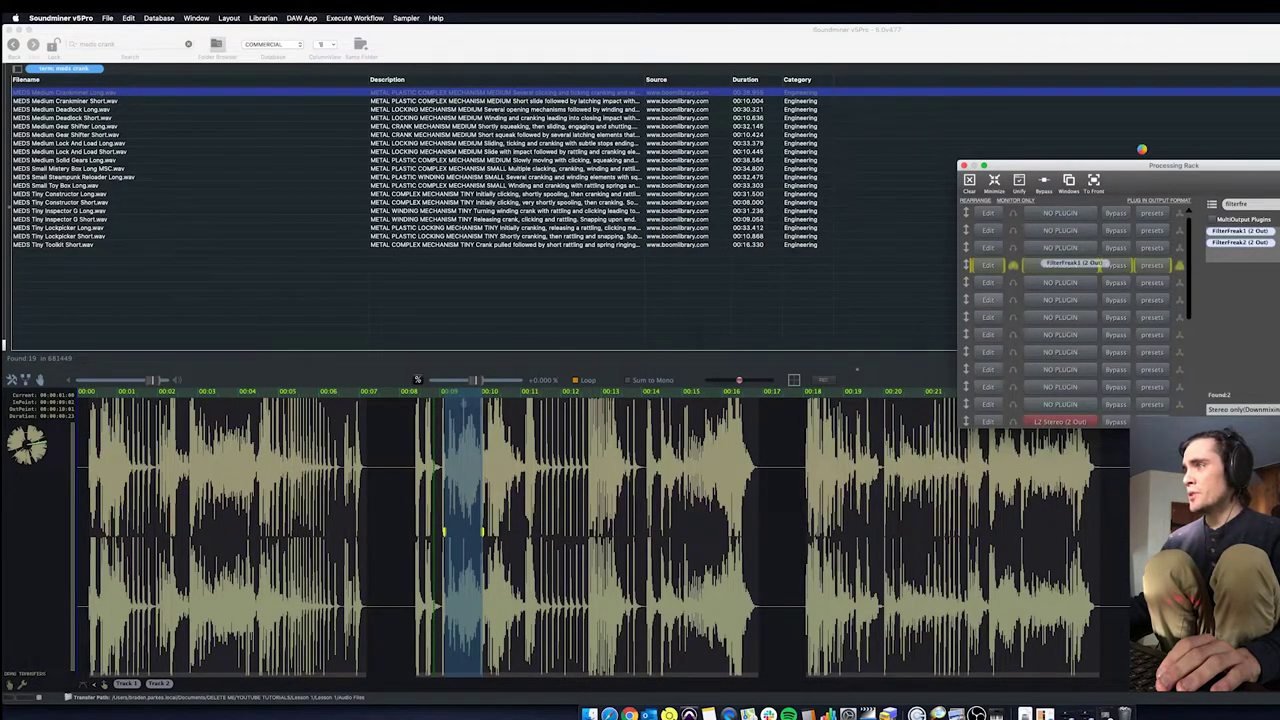
{"action": "left_click_drag", "start_coordinate": [908, 283], "coordinate": [608, 307]}
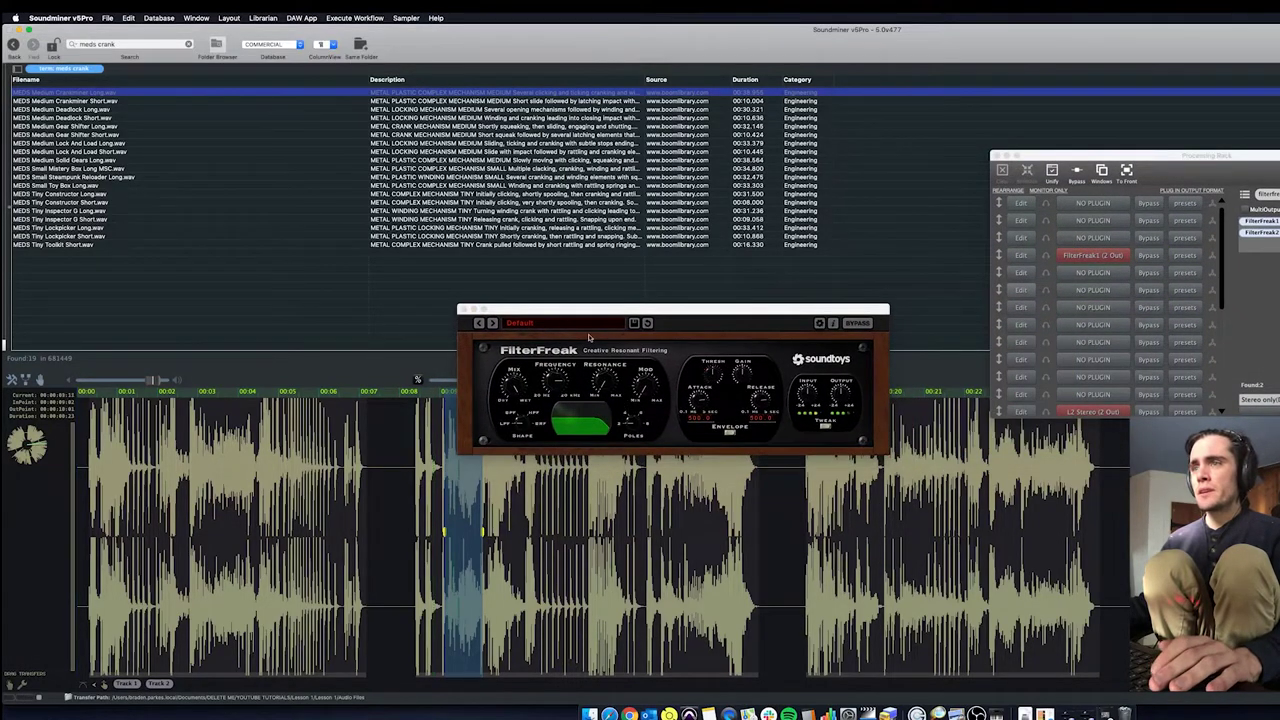
Lower FilterFreak's frequency and adjust its modulation and envelope threshold while auditioning different takes of the Crankminer recording
{"action": "left_click_drag", "start_coordinate": [557, 385], "coordinate": [555, 400]}
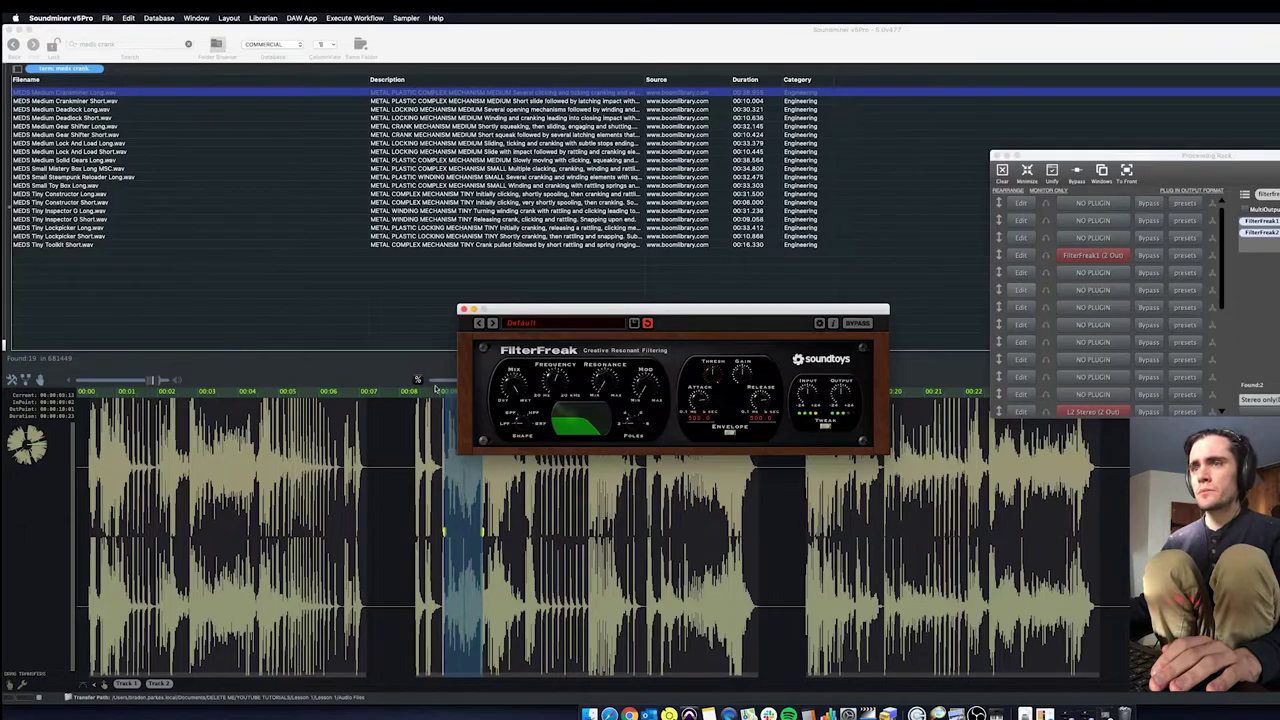
{"action": "left_click_drag", "start_coordinate": [528, 315], "coordinate": [744, 279]}
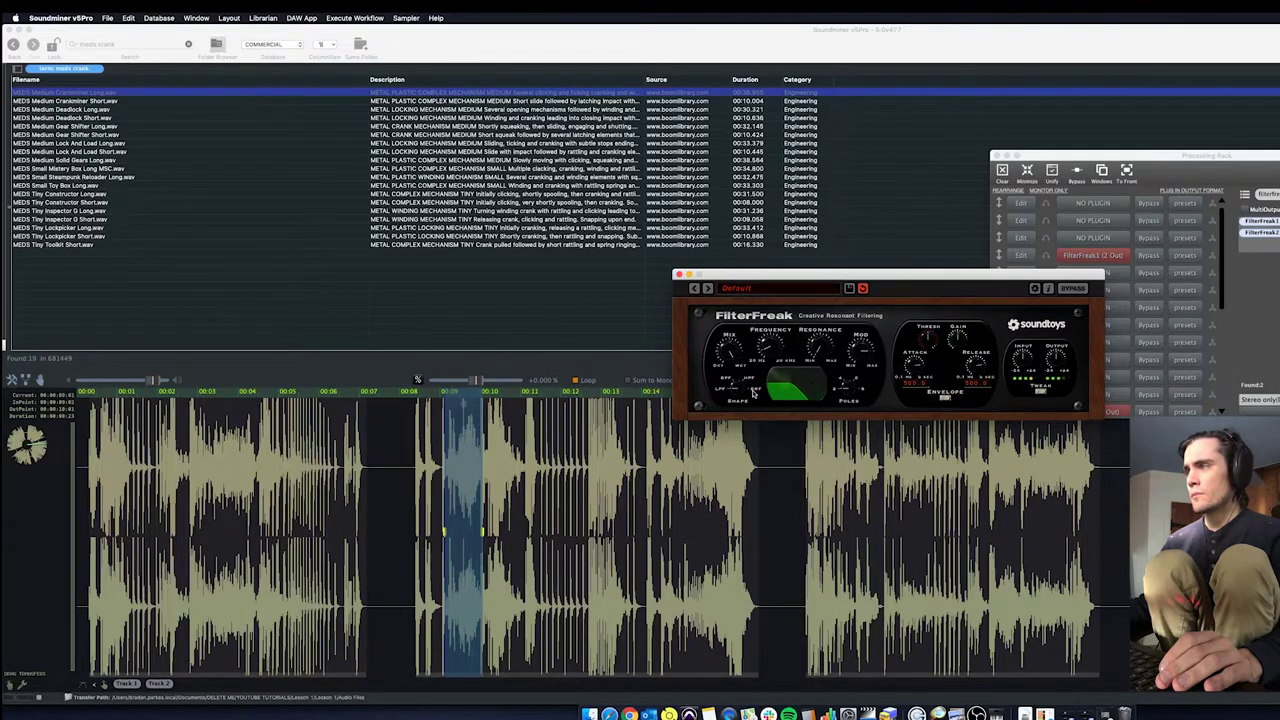
{"action": "left_click_drag", "start_coordinate": [780, 275], "coordinate": [695, 256]}
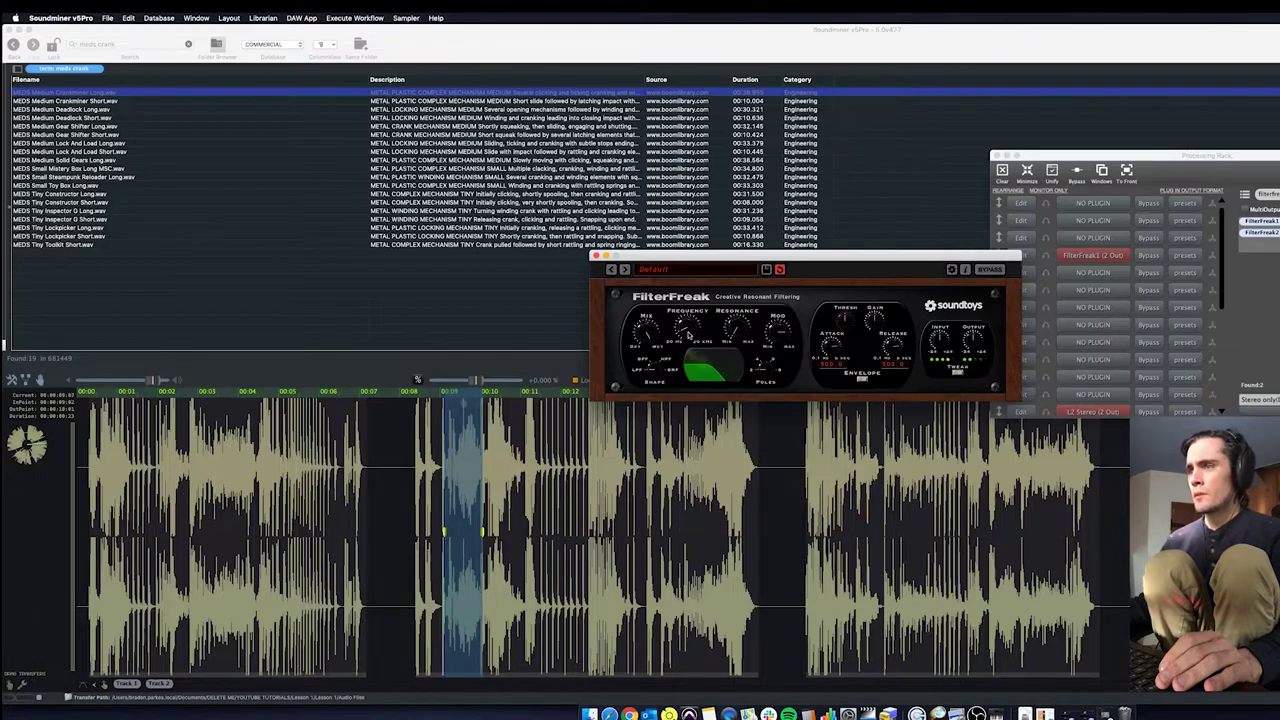
{"action": "left_click", "coordinate": [215, 405]}
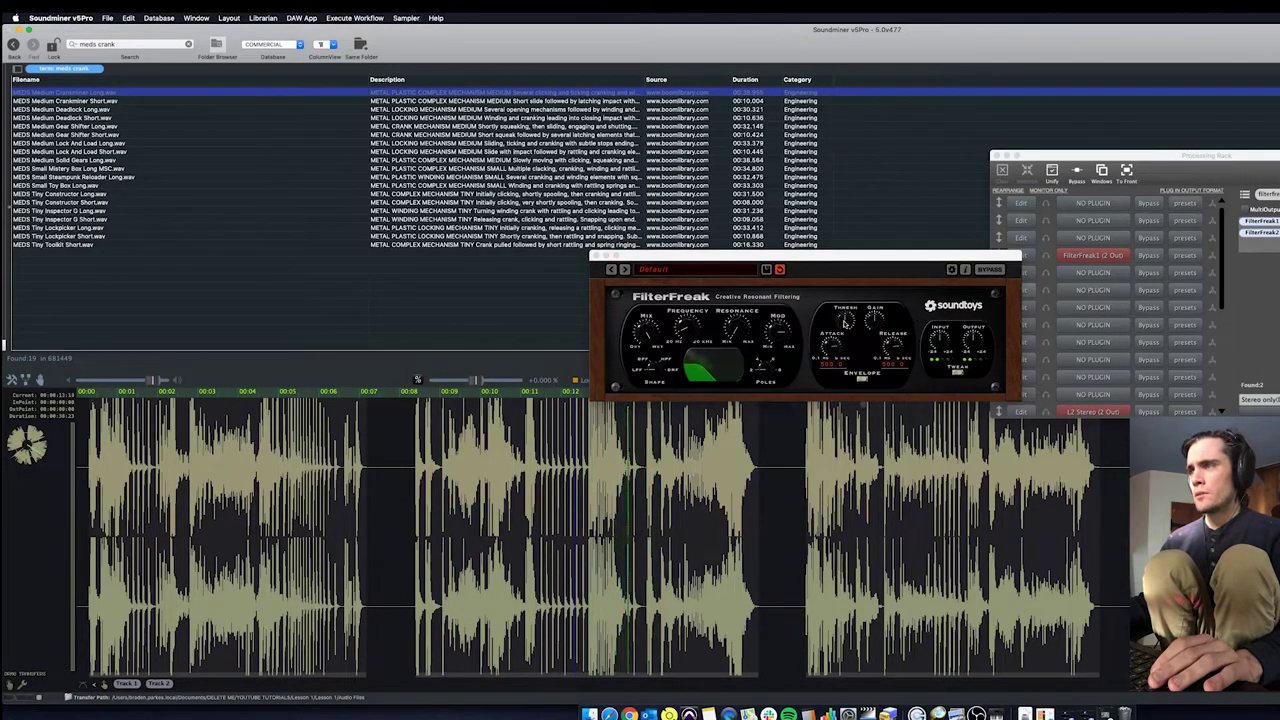
{"action": "left_click", "coordinate": [846, 322]}
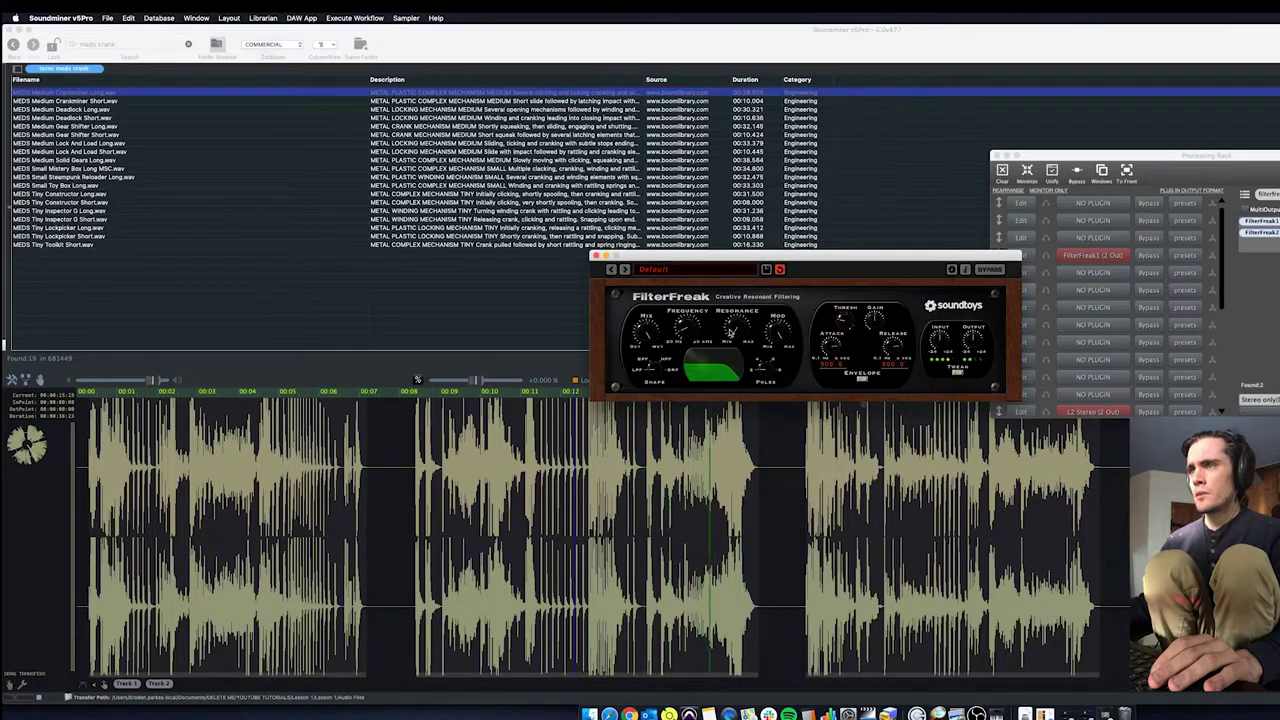
{"action": "left_click", "coordinate": [760, 462]}
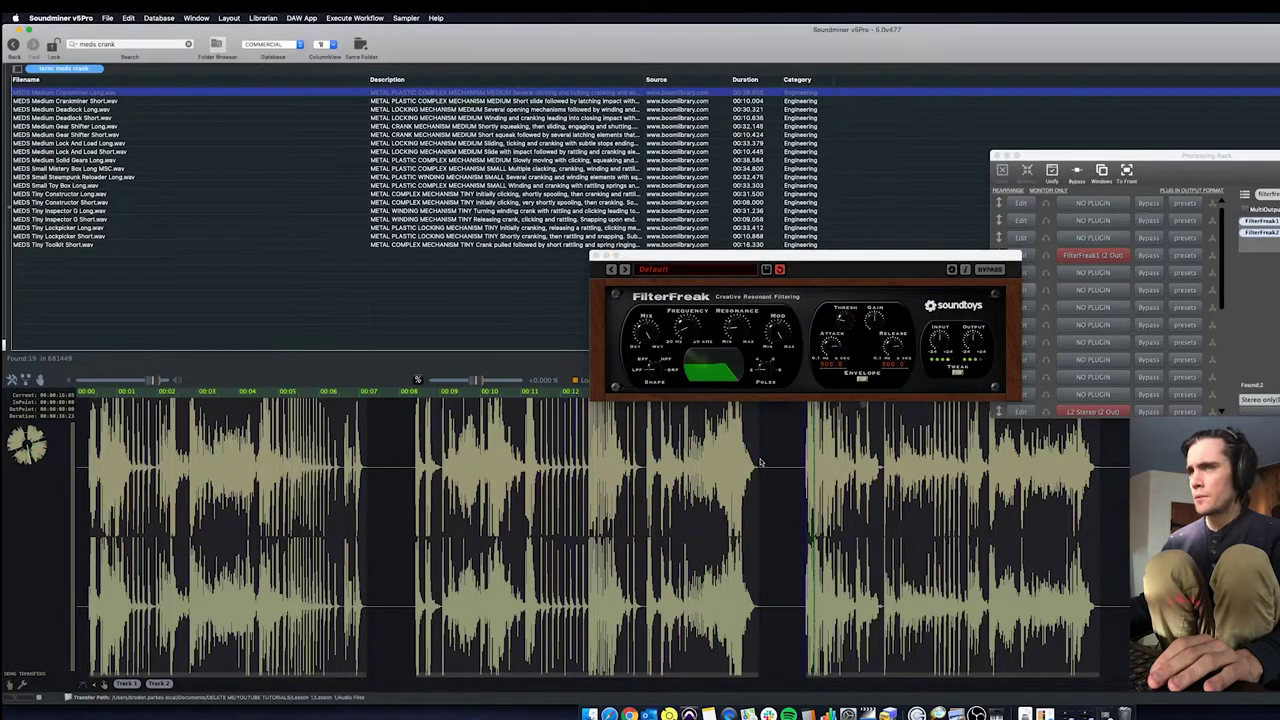
Return to the "meds clock" results and audition MEDS Medium Clockwork Long.wav from its start through the plug-in chain
{"action": "left_click", "coordinate": [13, 44]}
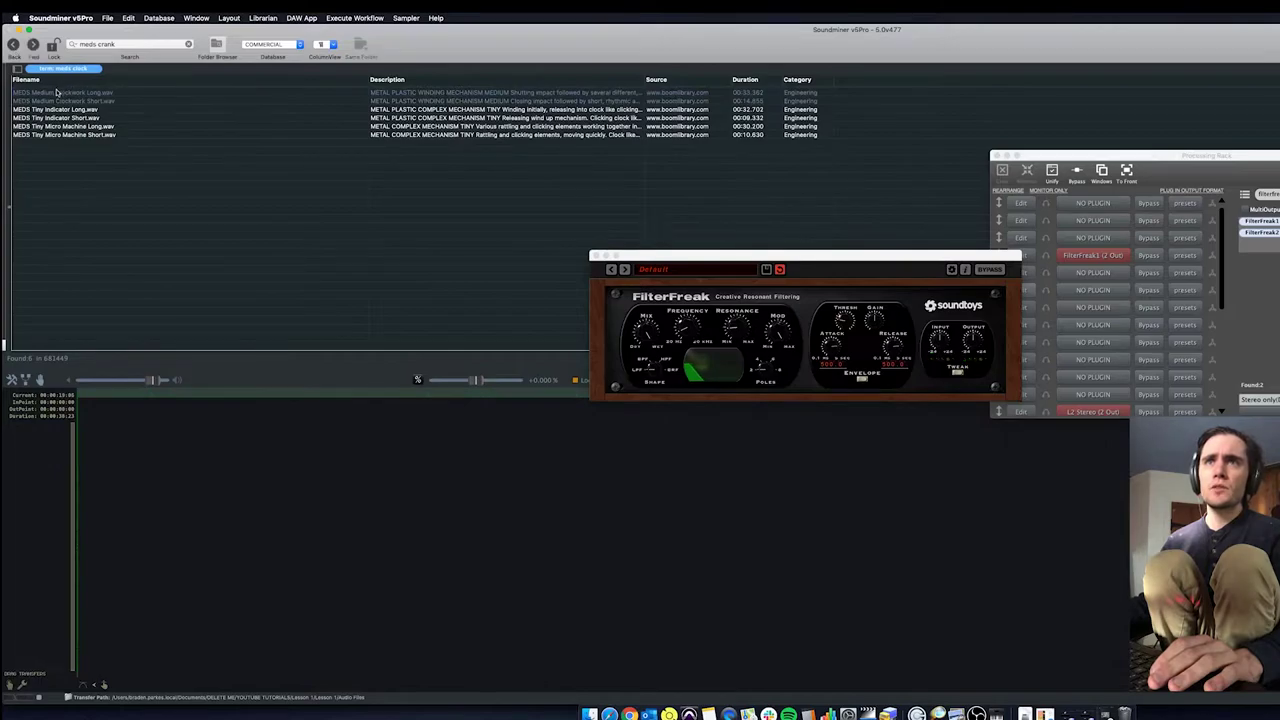
{"action": "left_click", "coordinate": [57, 92]}
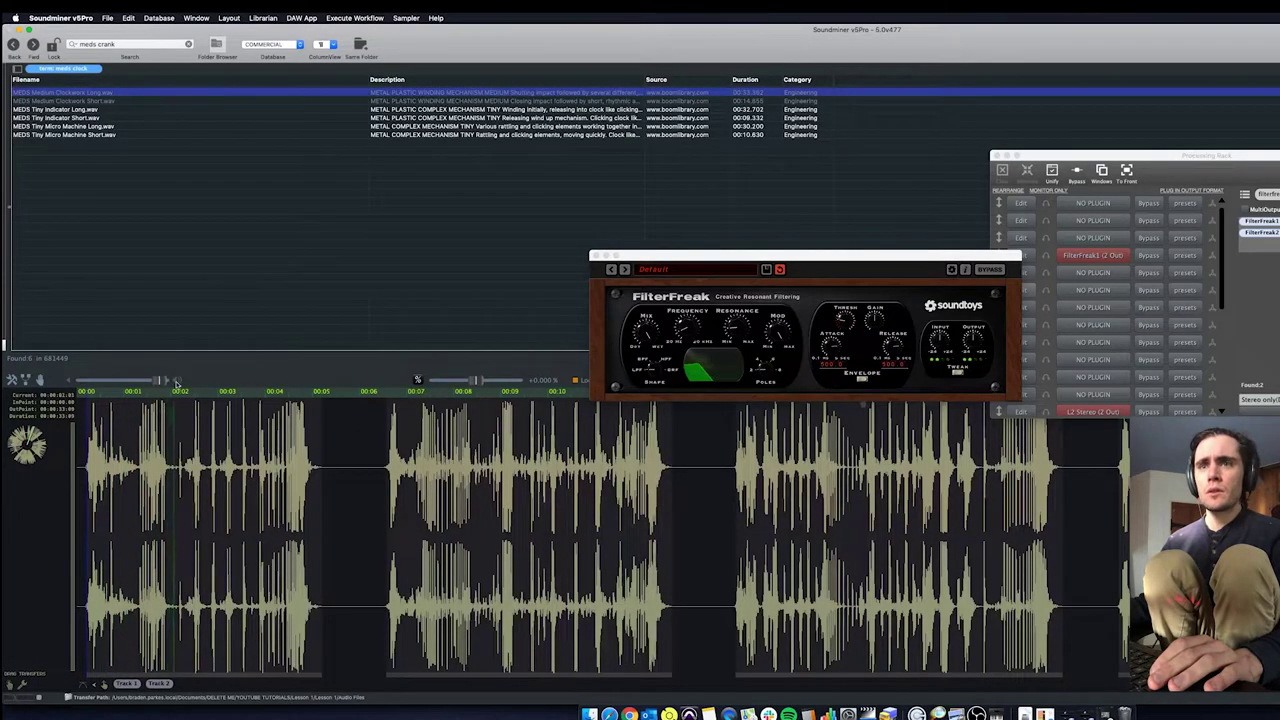
{"action": "left_click", "coordinate": [1013, 412]}
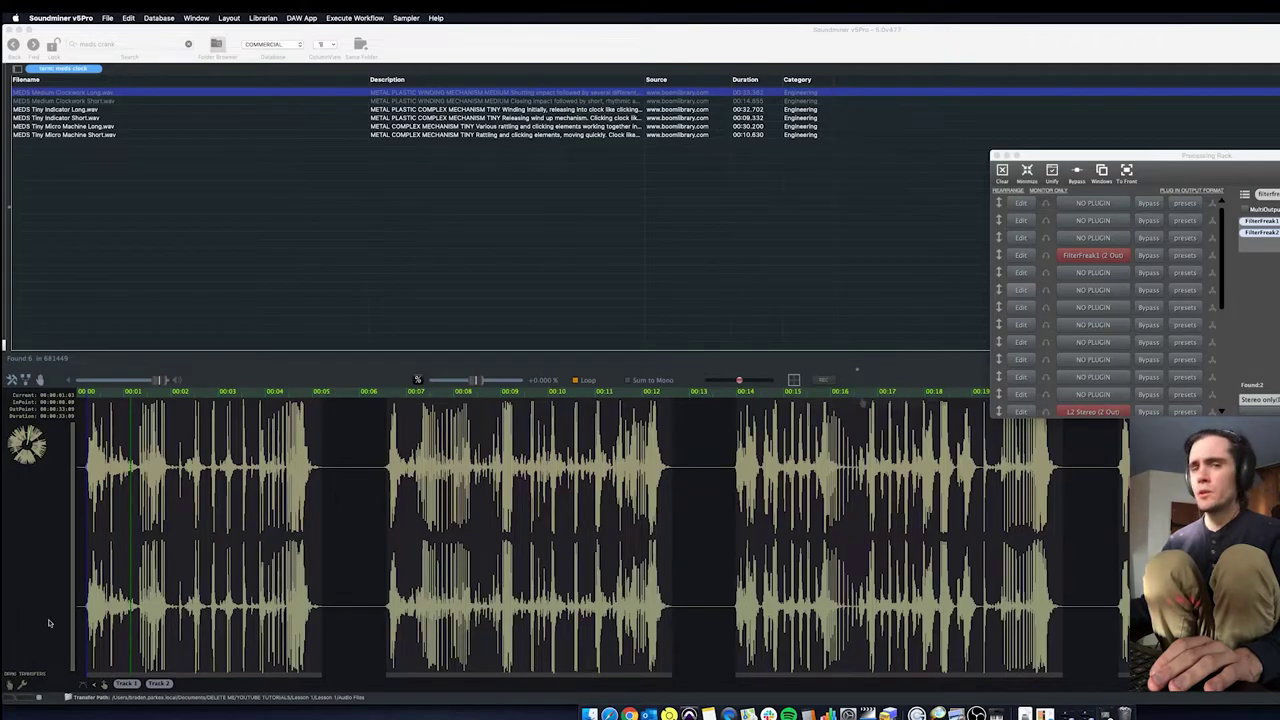
{"action": "left_click", "coordinate": [88, 503]}
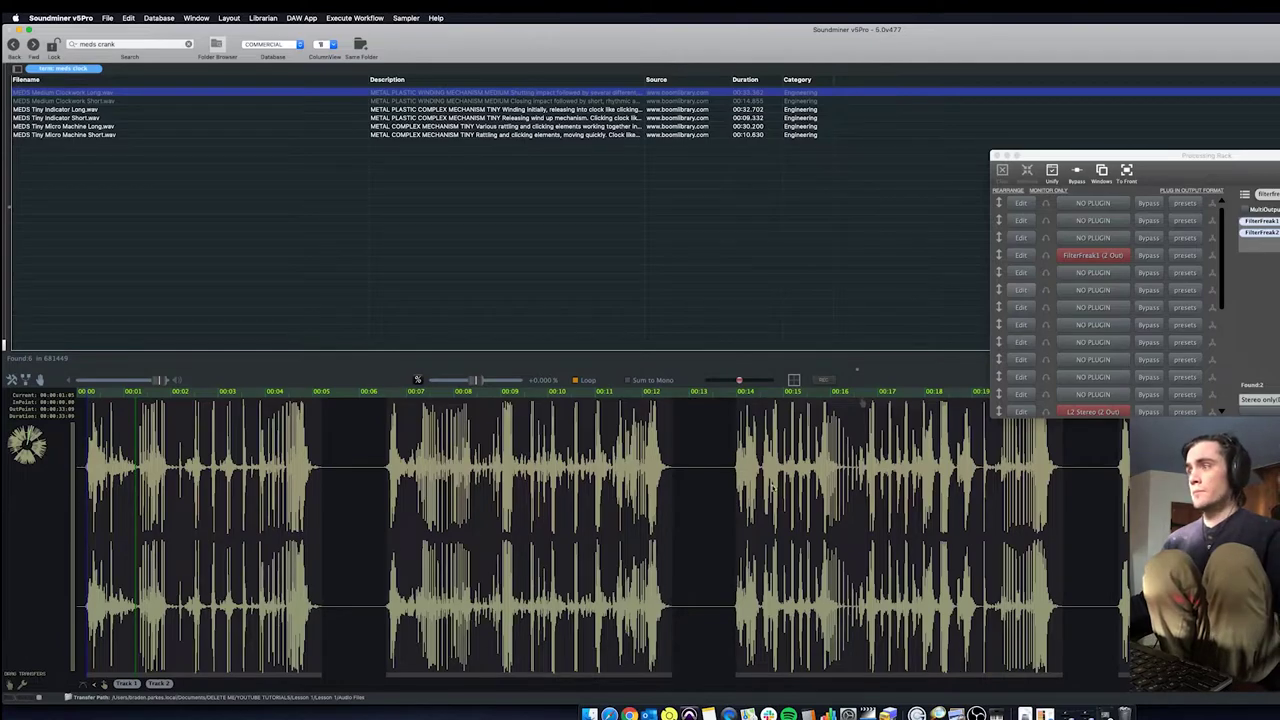
Reopen the FilterFreak editor from the Processing Rack and move it above the waveform
{"action": "left_click", "coordinate": [1020, 256]}
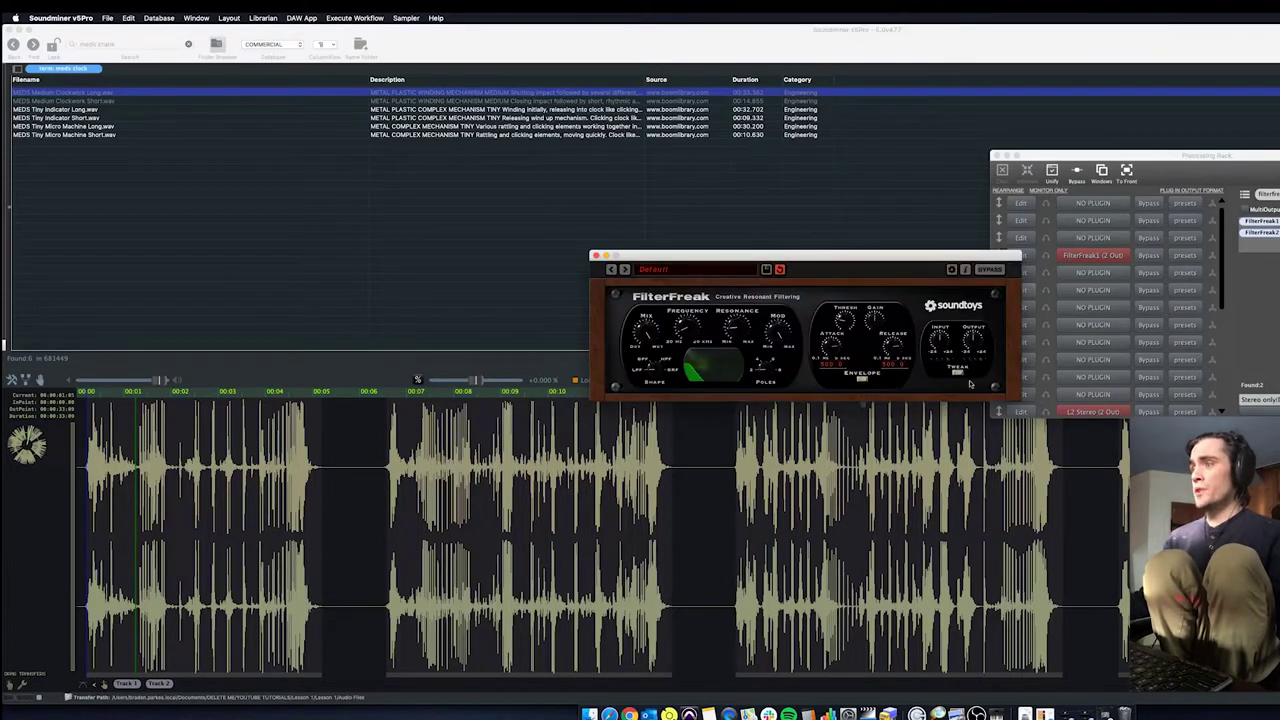
{"action": "left_click", "coordinate": [1020, 412]}
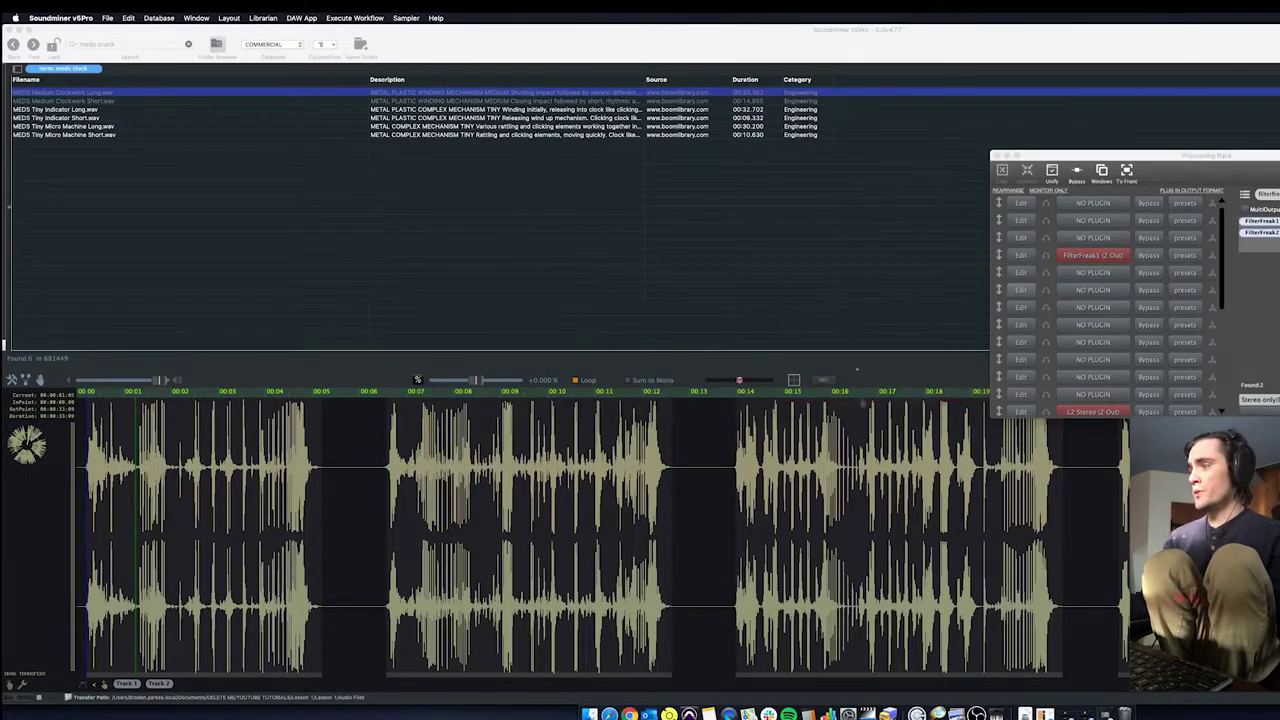
{"action": "left_click", "coordinate": [1020, 257]}
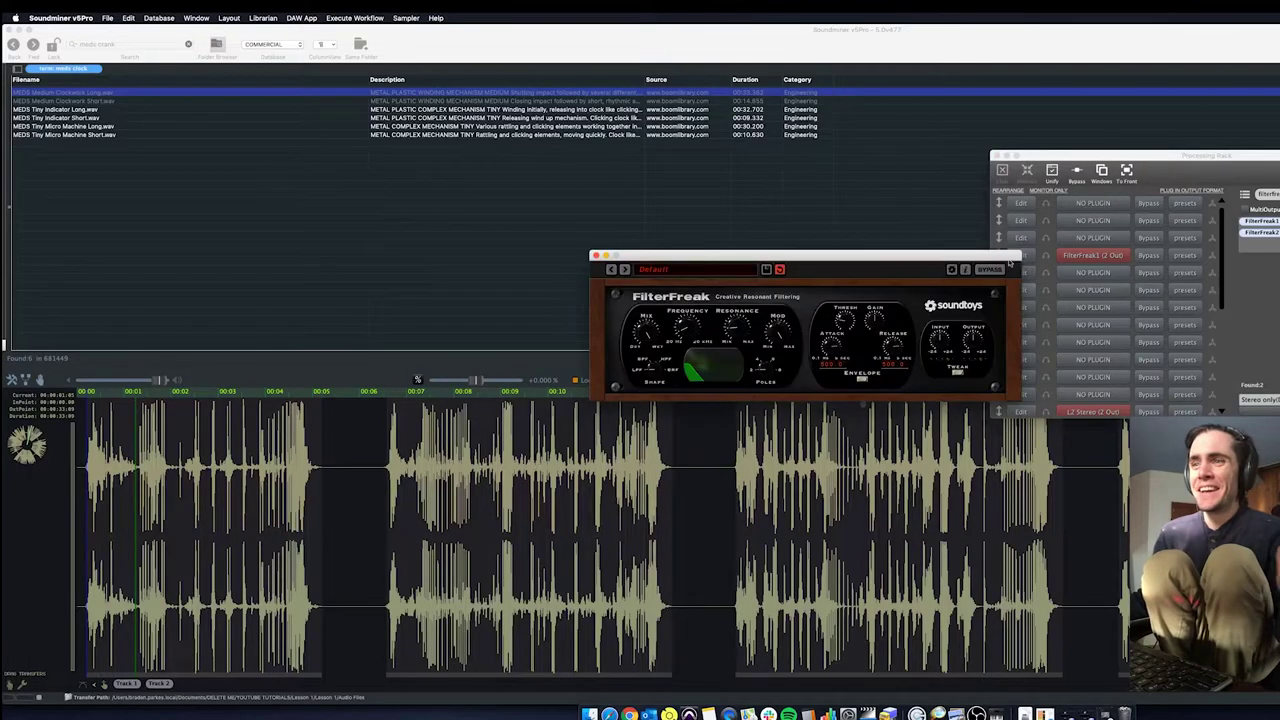
{"action": "left_click_drag", "start_coordinate": [688, 258], "coordinate": [695, 184]}
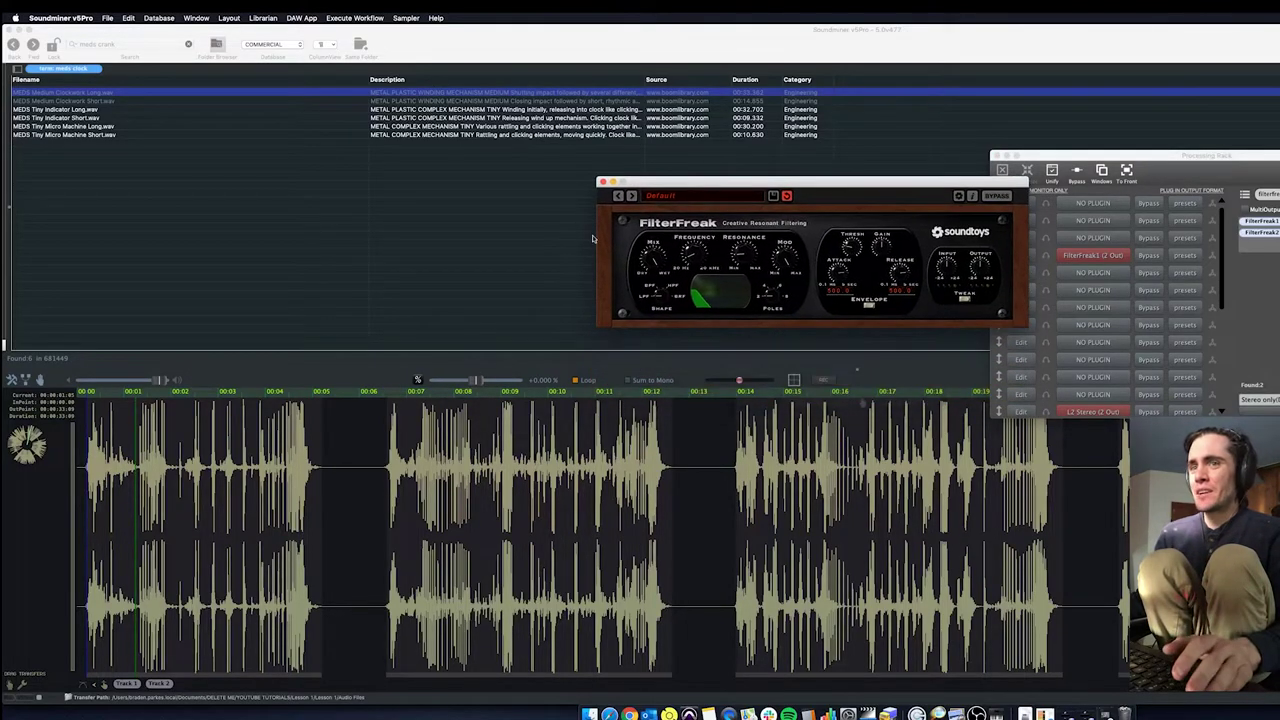
Compare the clip without and with FilterFreak by toggling its bypass, selecting about the first second of the Clockwork waveform for playback
{"action": "left_click", "coordinate": [1148, 255]}
{"action": "left_click", "coordinate": [82, 490]}
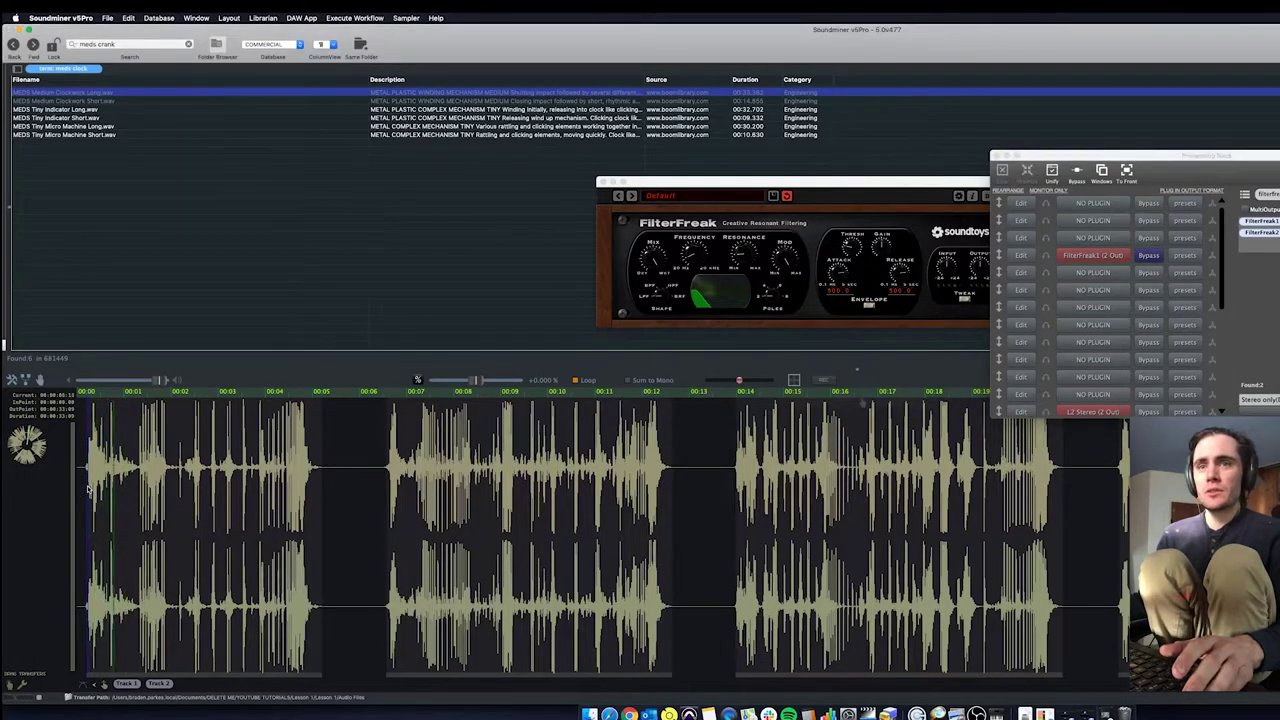
{"action": "left_click_drag", "start_coordinate": [82, 490], "coordinate": [138, 497]}
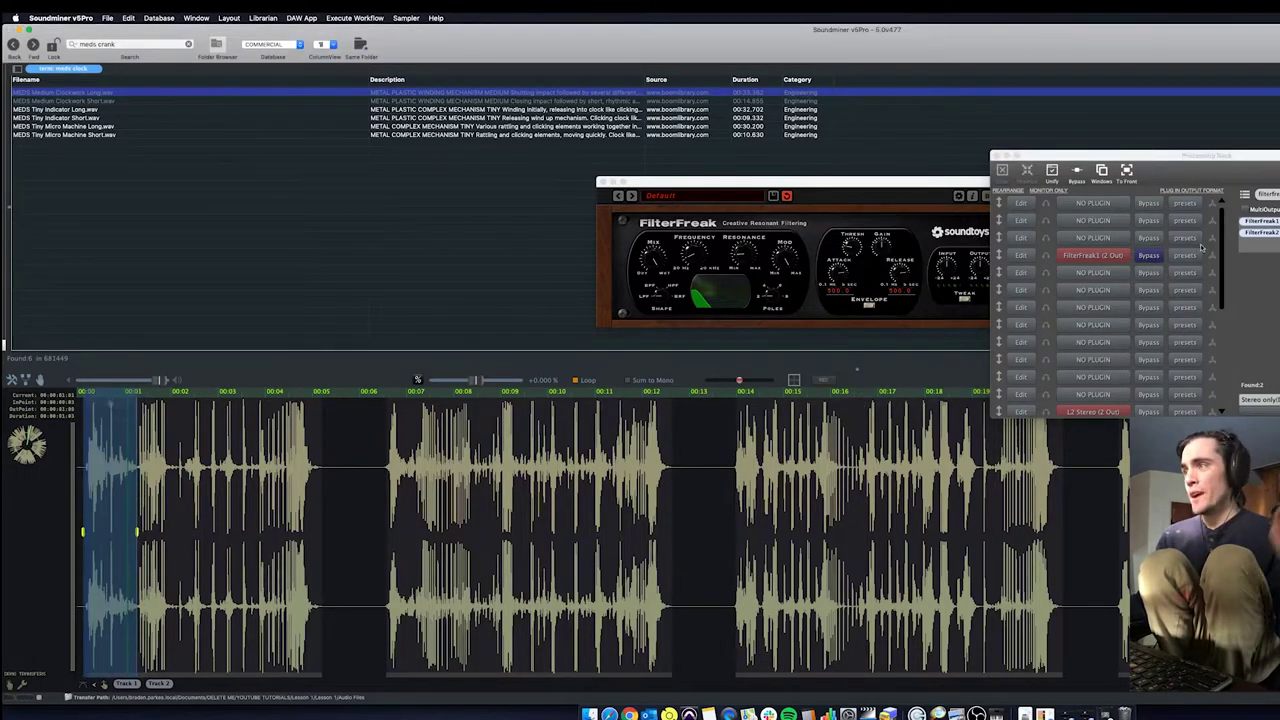
{"action": "left_click", "coordinate": [1152, 257]}
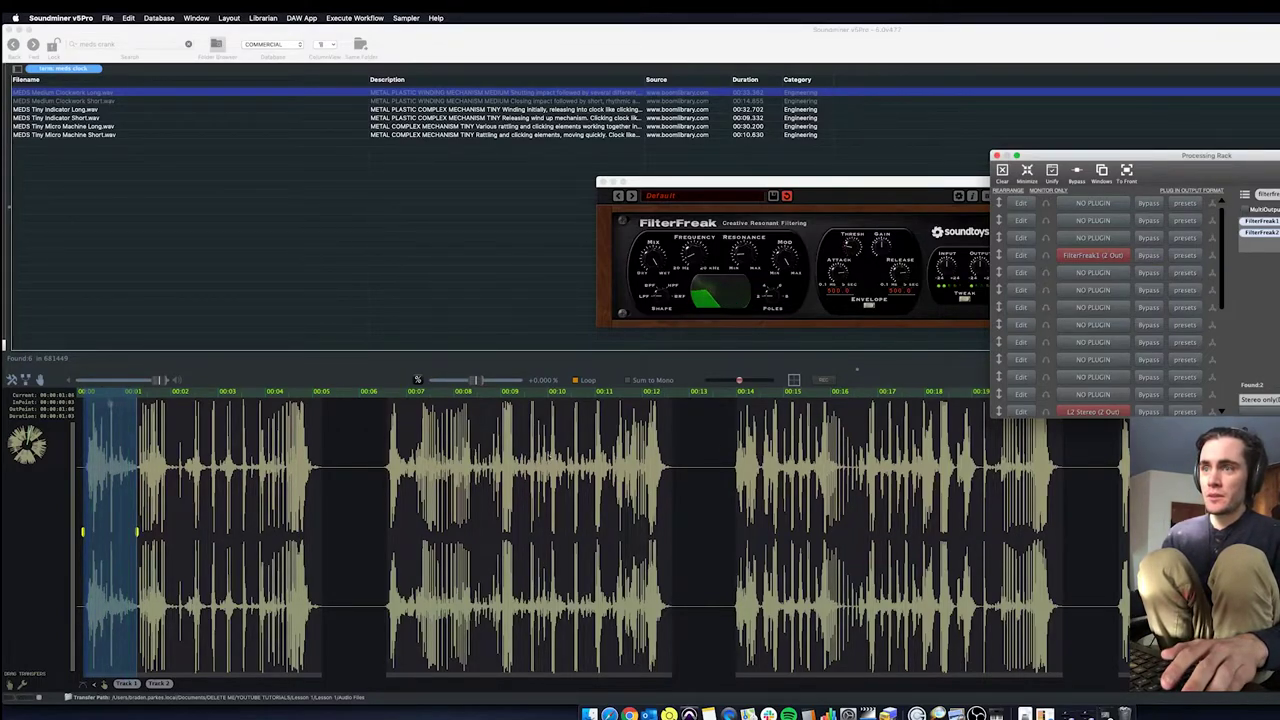
Compare the third take of the Clockwork recording with all rack plug-ins bypassed and with the whole chain active
{"action": "left_click", "coordinate": [494, 465]}
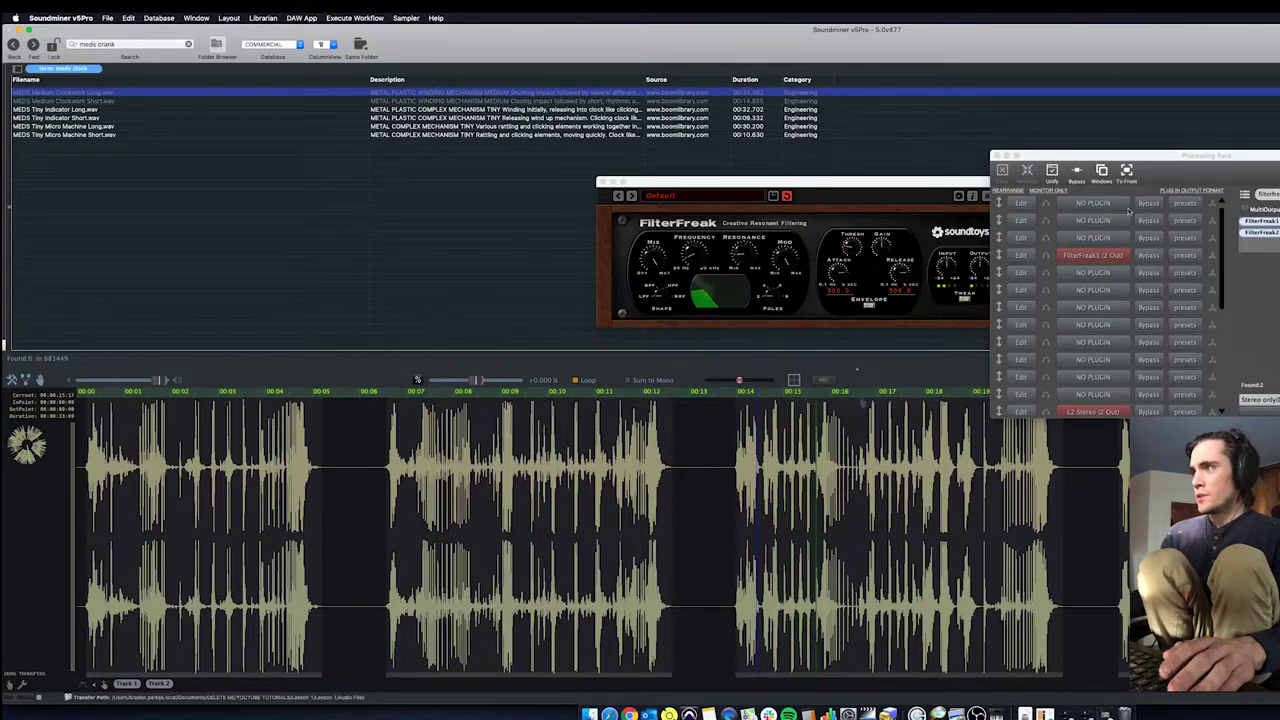
{"action": "left_click", "coordinate": [1058, 189]}
{"action": "left_click", "coordinate": [727, 494]}
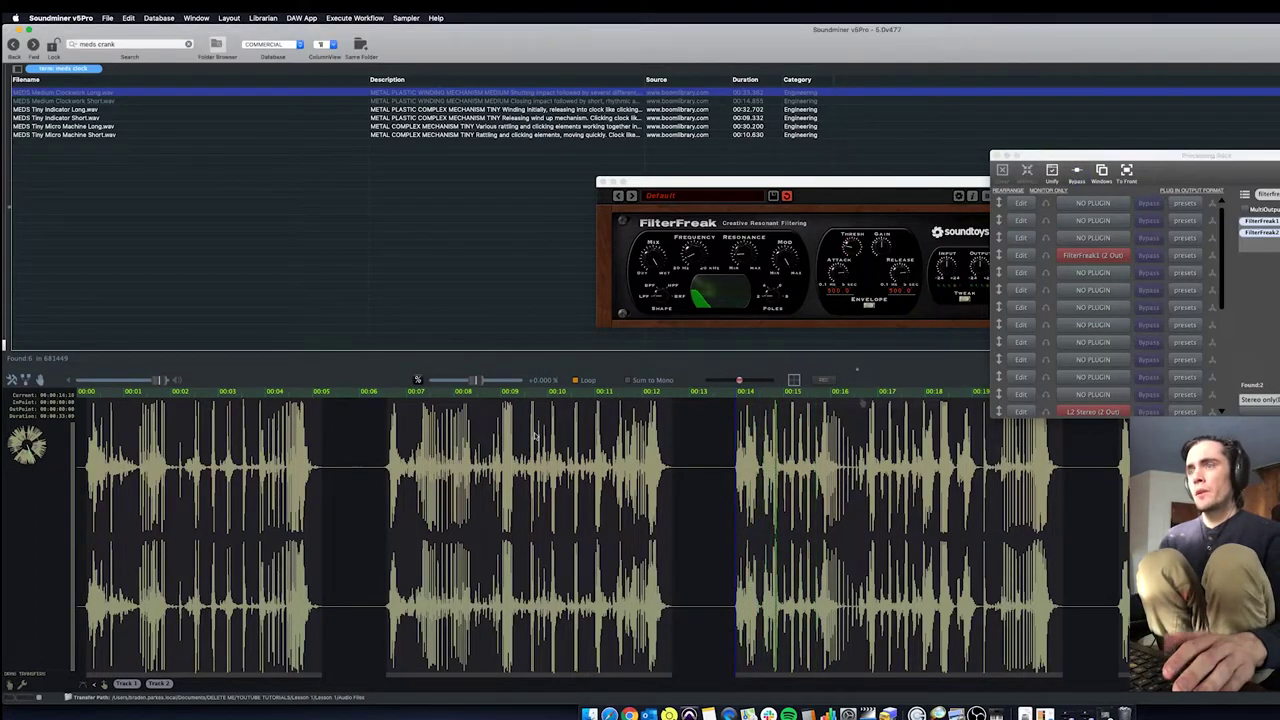
{"action": "left_click", "coordinate": [1074, 175]}
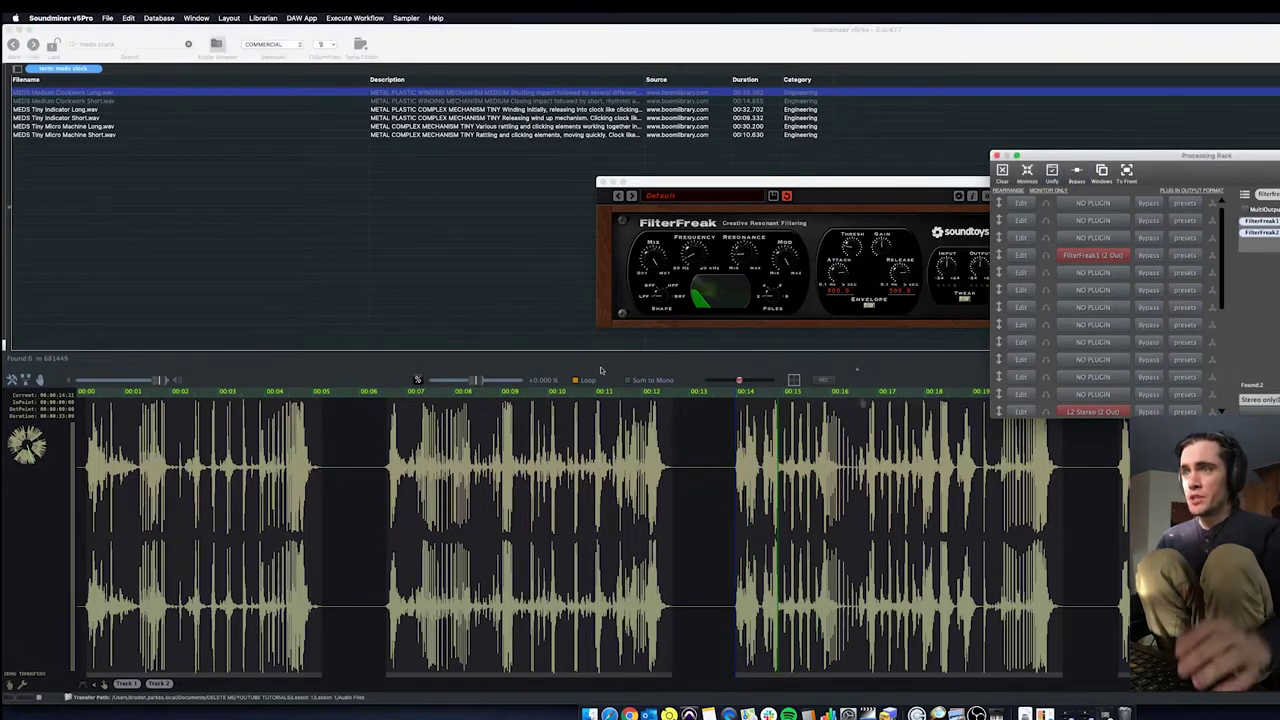
Lower the playback speed to -20.235 % and load RBass Stereo into an empty rack slot between FilterFreak and L2
{"action": "left_click_drag", "start_coordinate": [473, 384], "coordinate": [467, 384]}
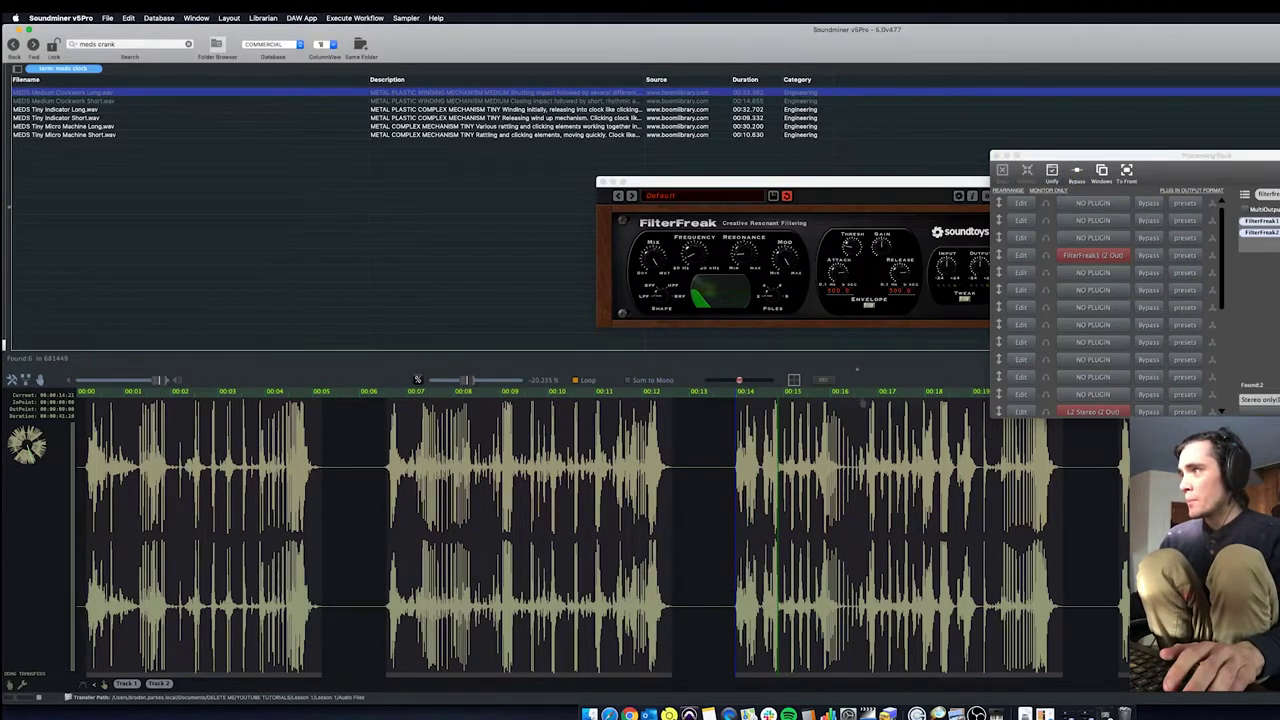
{"action": "left_click", "coordinate": [1262, 193]}
{"action": "type", "text": "bass"}
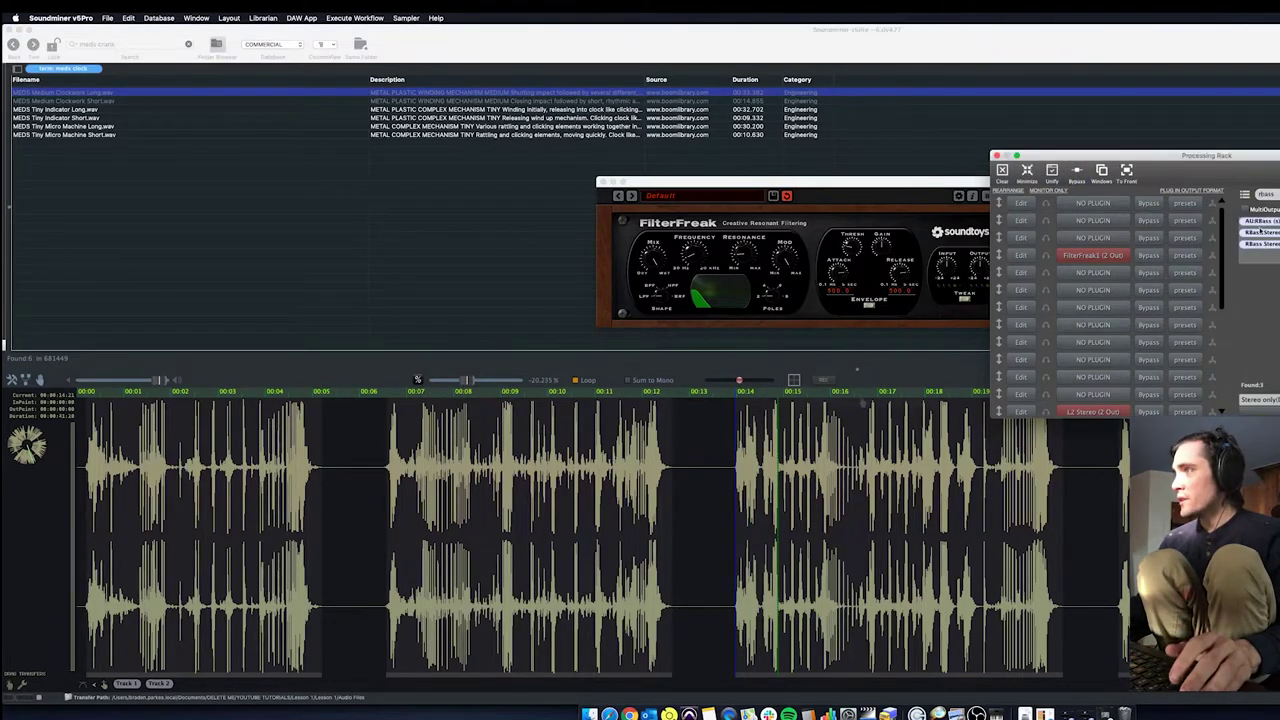
{"action": "left_click_drag", "start_coordinate": [1260, 232], "coordinate": [1093, 342]}
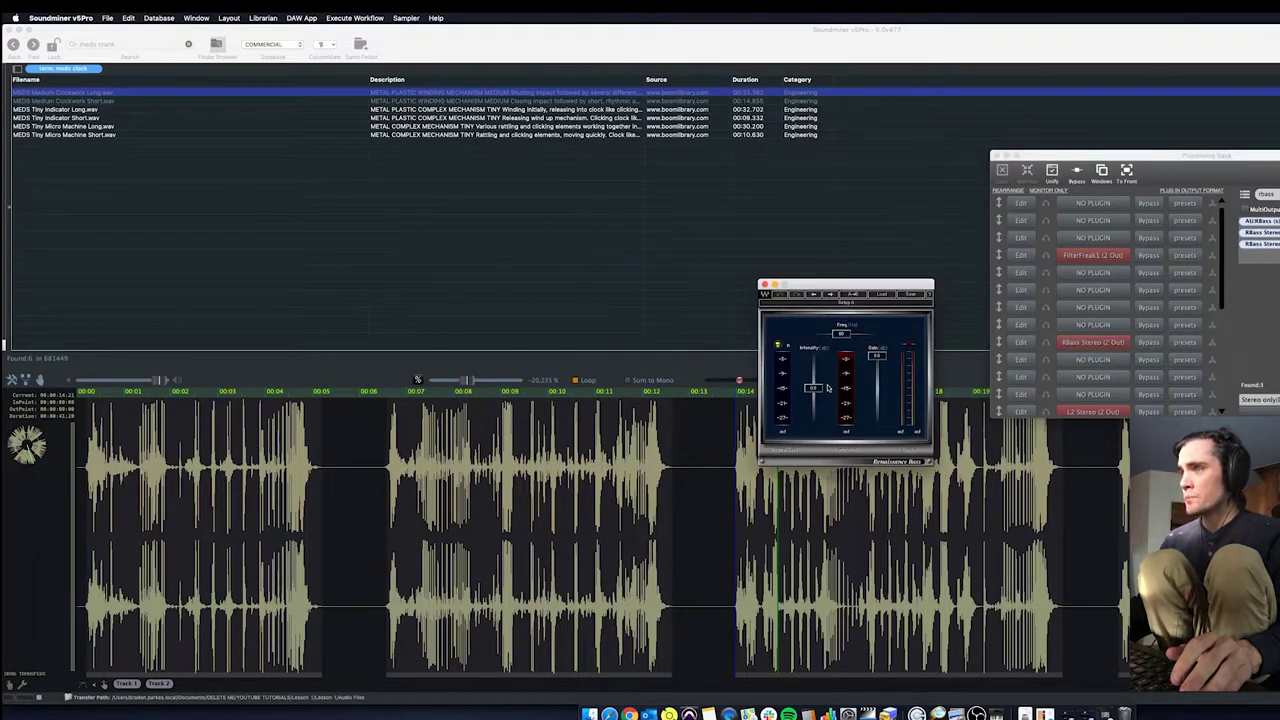
Raise RBass's intensity slightly and lower its frequency, auditioning the first two takes of the Clockwork recording through it
{"action": "left_click_drag", "start_coordinate": [813, 389], "coordinate": [813, 386]}
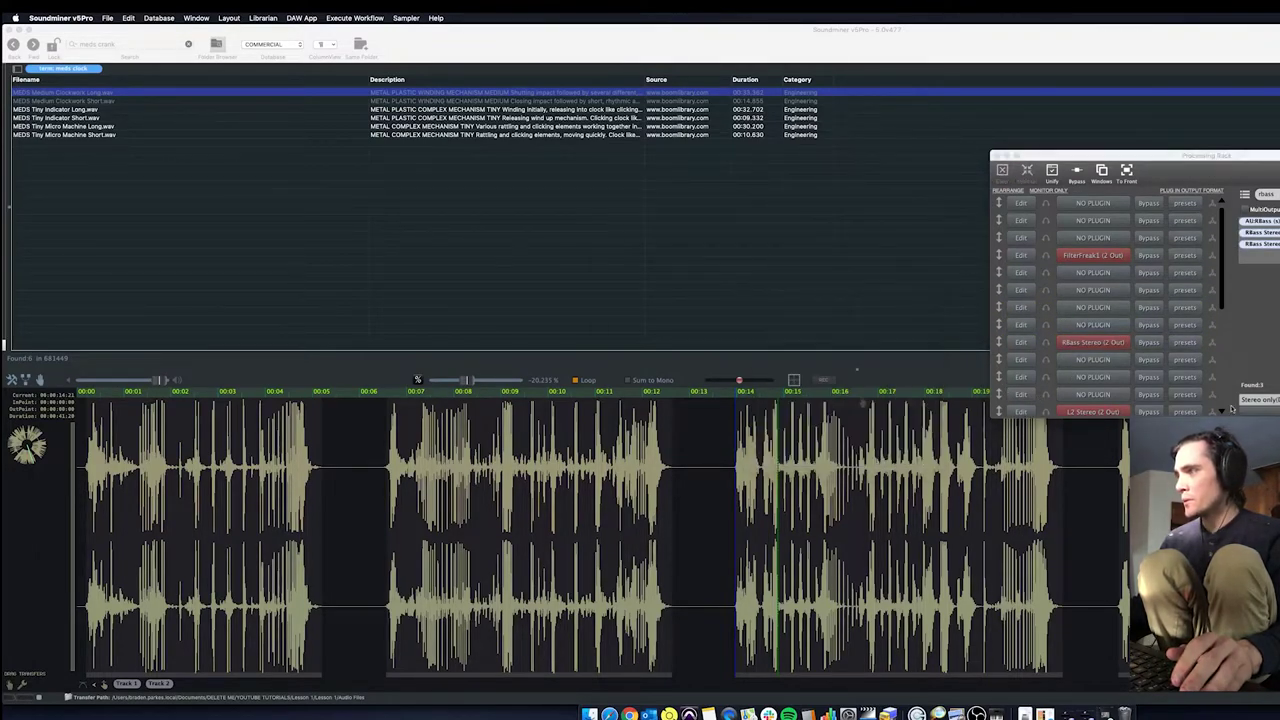
{"action": "left_click", "coordinate": [1021, 342]}
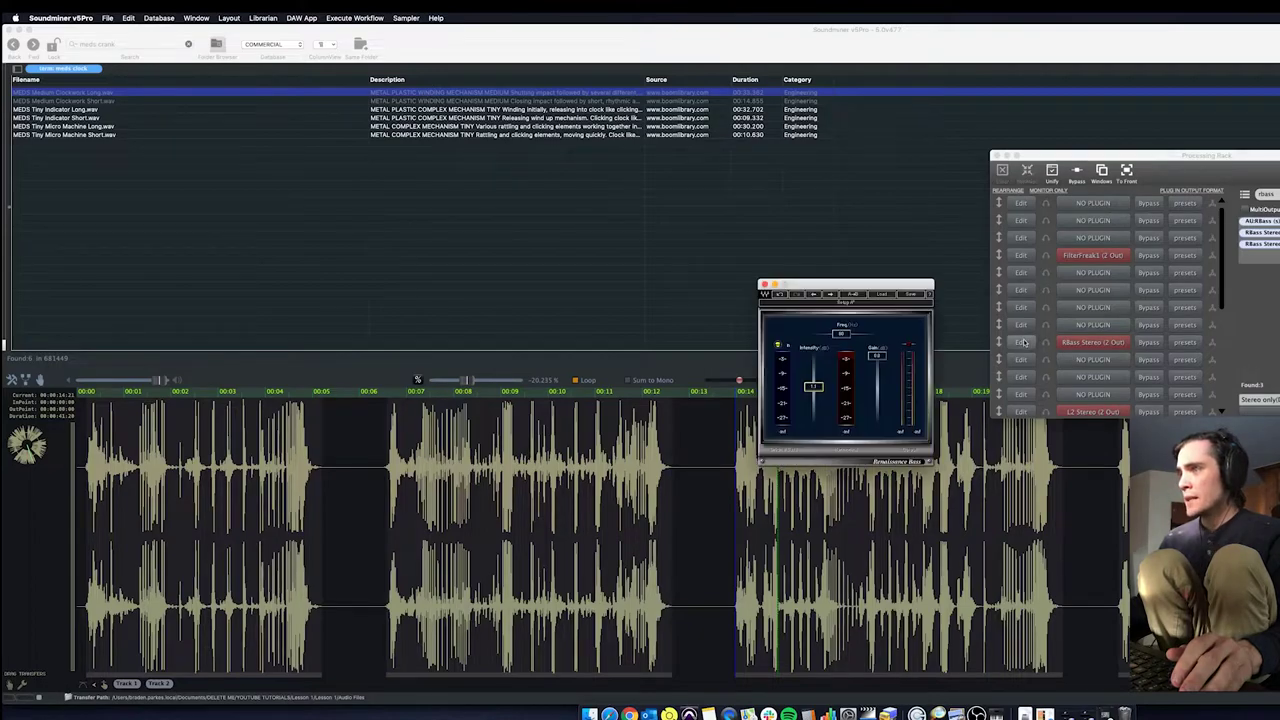
{"action": "left_click_drag", "start_coordinate": [829, 331], "coordinate": [829, 336]}
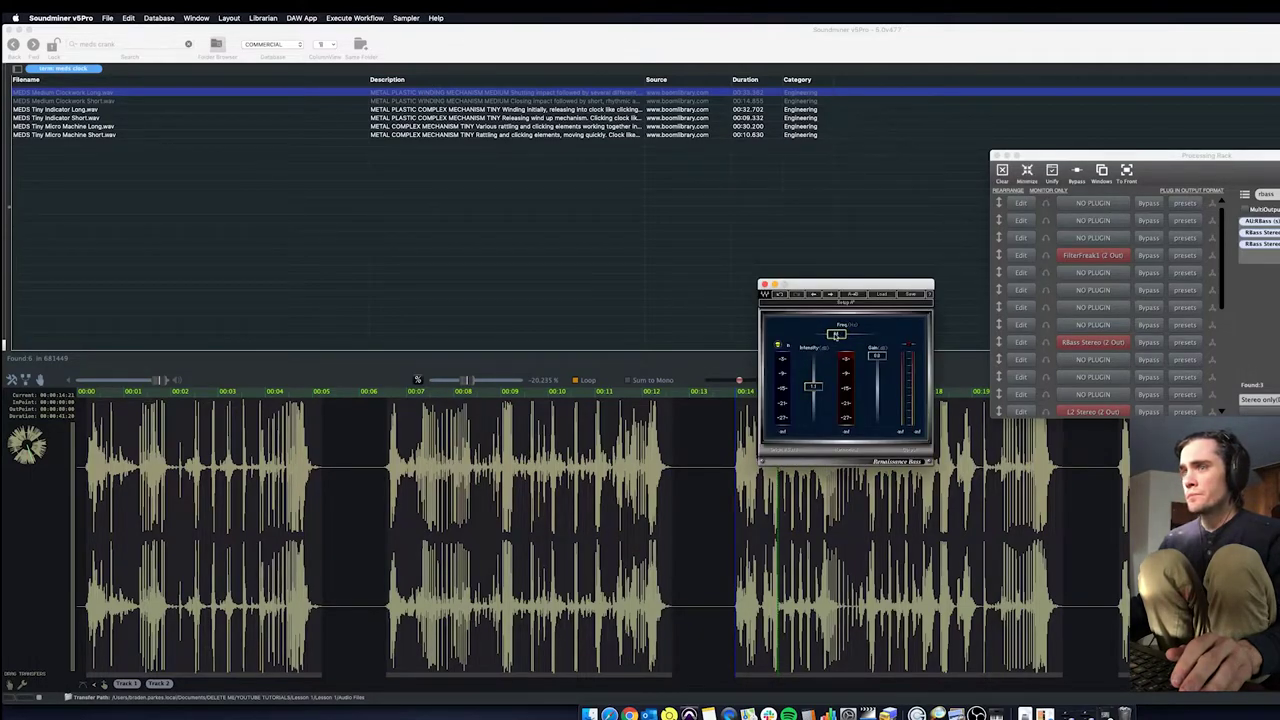
{"action": "left_click", "coordinate": [401, 475]}
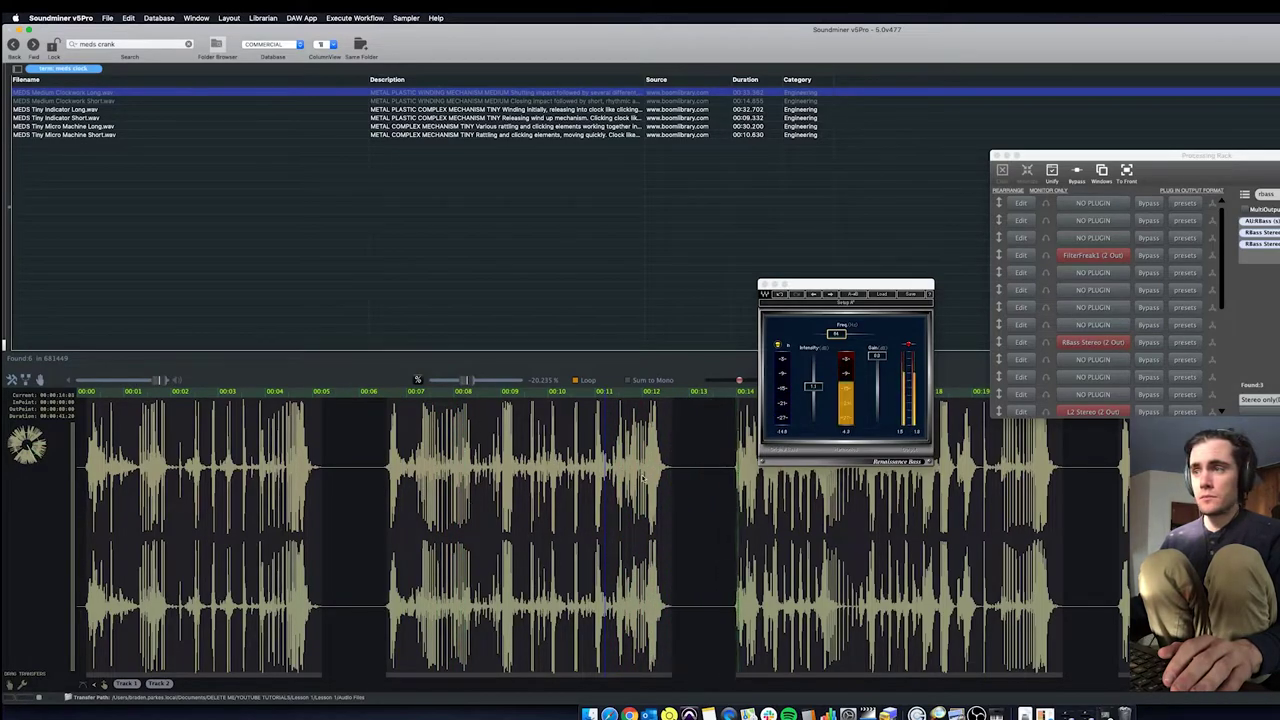
{"action": "left_click", "coordinate": [88, 476]}
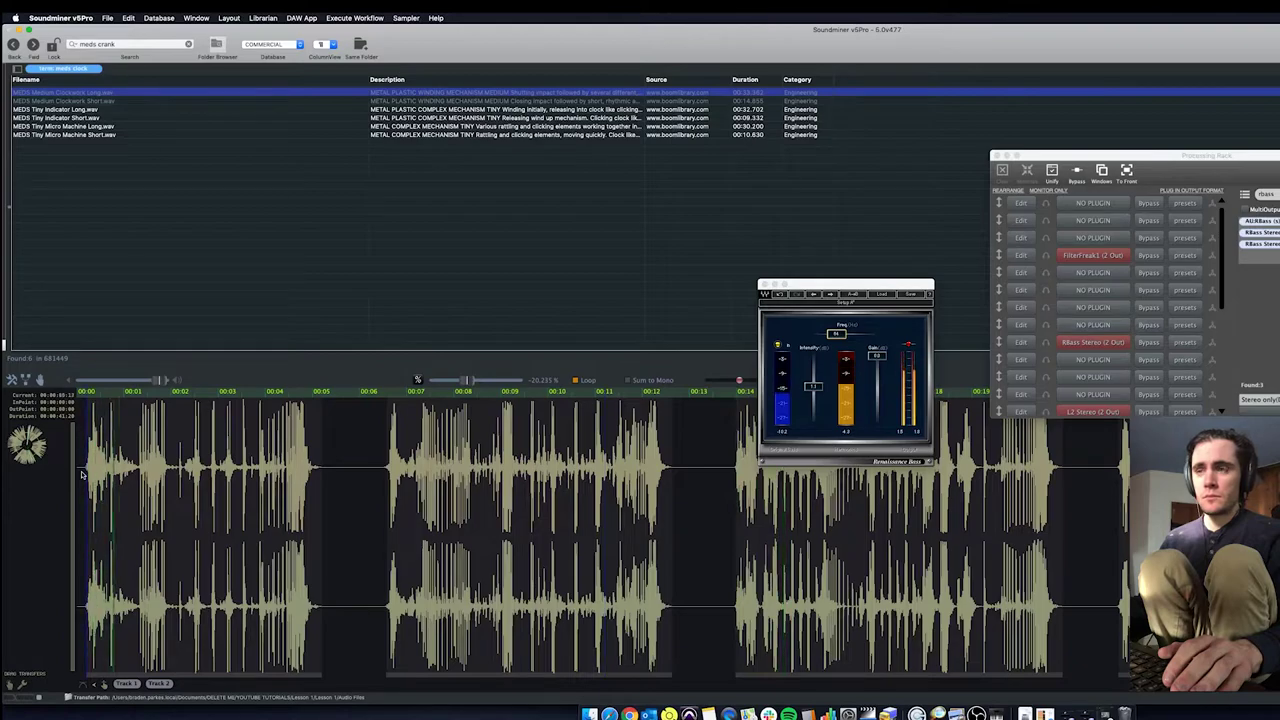
Reopen the FilterFreak editor and lengthen its envelope release while playing about the first second of the Clockwork waveform
{"action": "left_click", "coordinate": [1019, 256]}
{"action": "left_click_drag", "start_coordinate": [88, 490], "coordinate": [142, 490]}
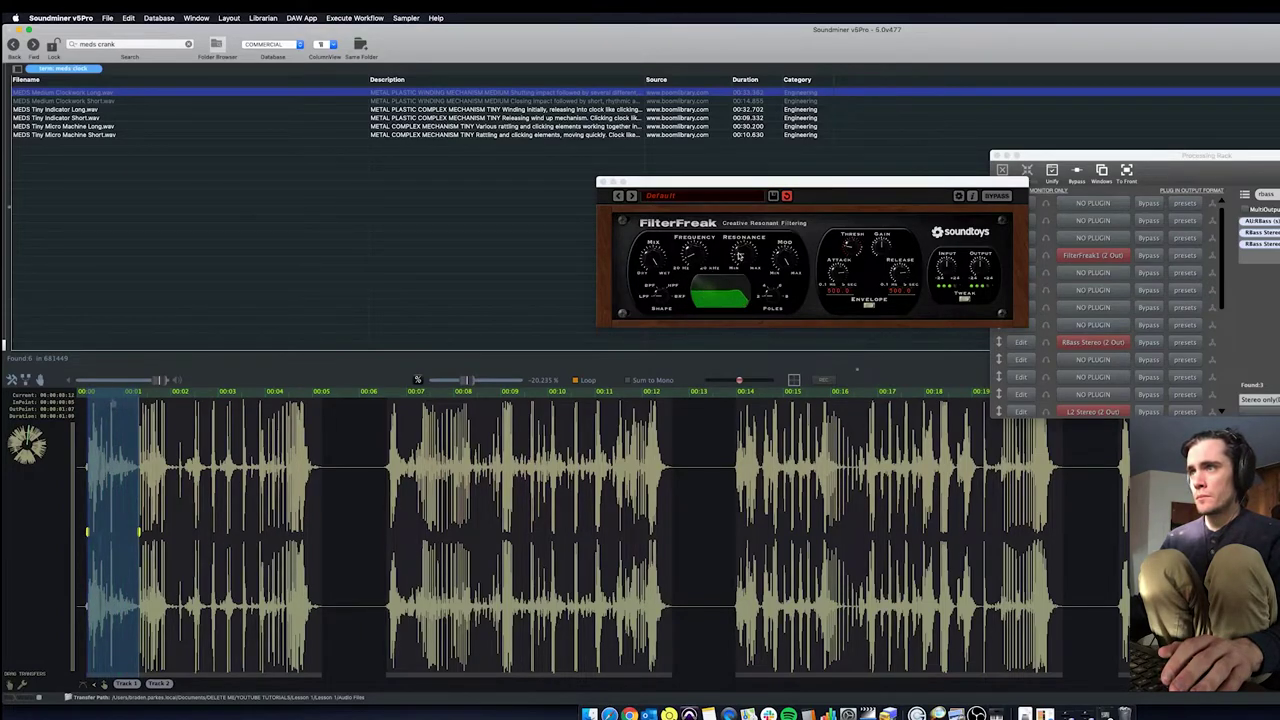
{"action": "left_click", "coordinate": [651, 254]}
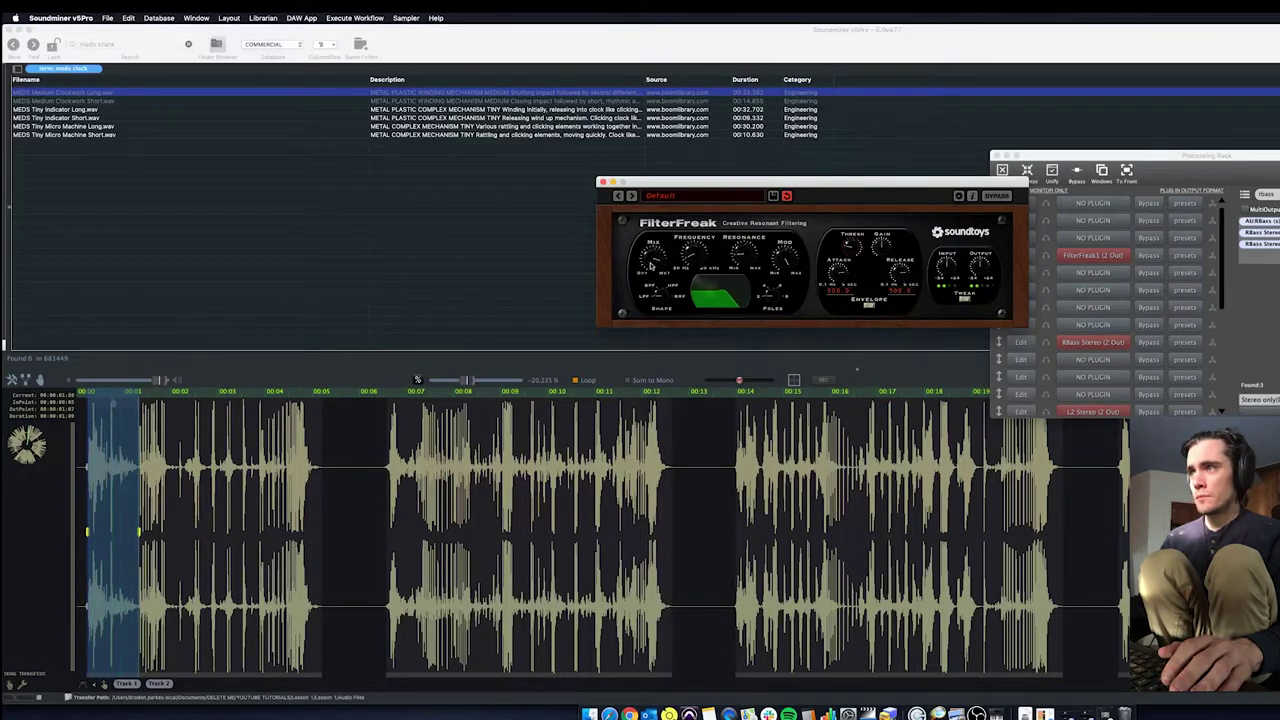
{"action": "mouse_move", "coordinate": [902, 282]}
{"action": "left_mouse_down"}
{"action": "mouse_move", "coordinate": [903, 298]}
{"action": "mouse_move", "coordinate": [905, 262]}
{"action": "left_mouse_up"}
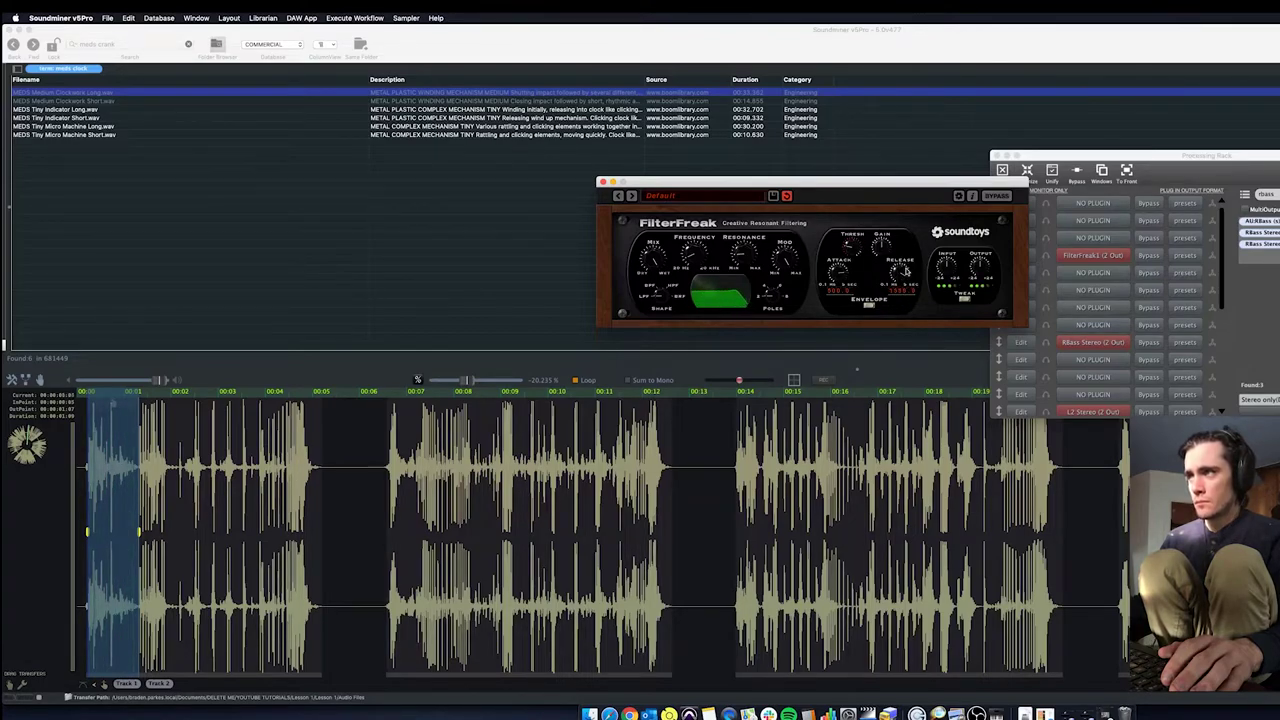
Search the library for "meds mech" and audition MEDS Large Enigma Long.wav from the results
{"action": "left_click", "coordinate": [790, 57]}
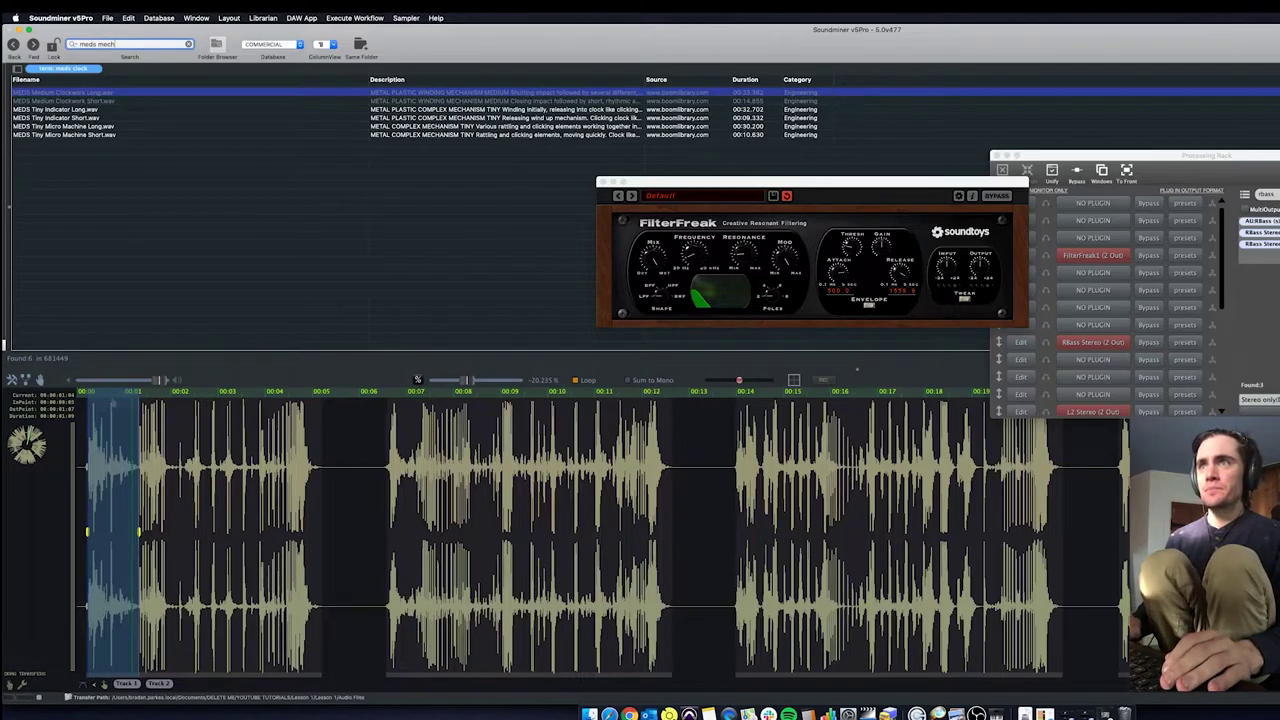
{"action": "key", "text": "Return"}
{"action": "left_click", "coordinate": [134, 186]}
{"action": "left_click", "coordinate": [133, 143]}
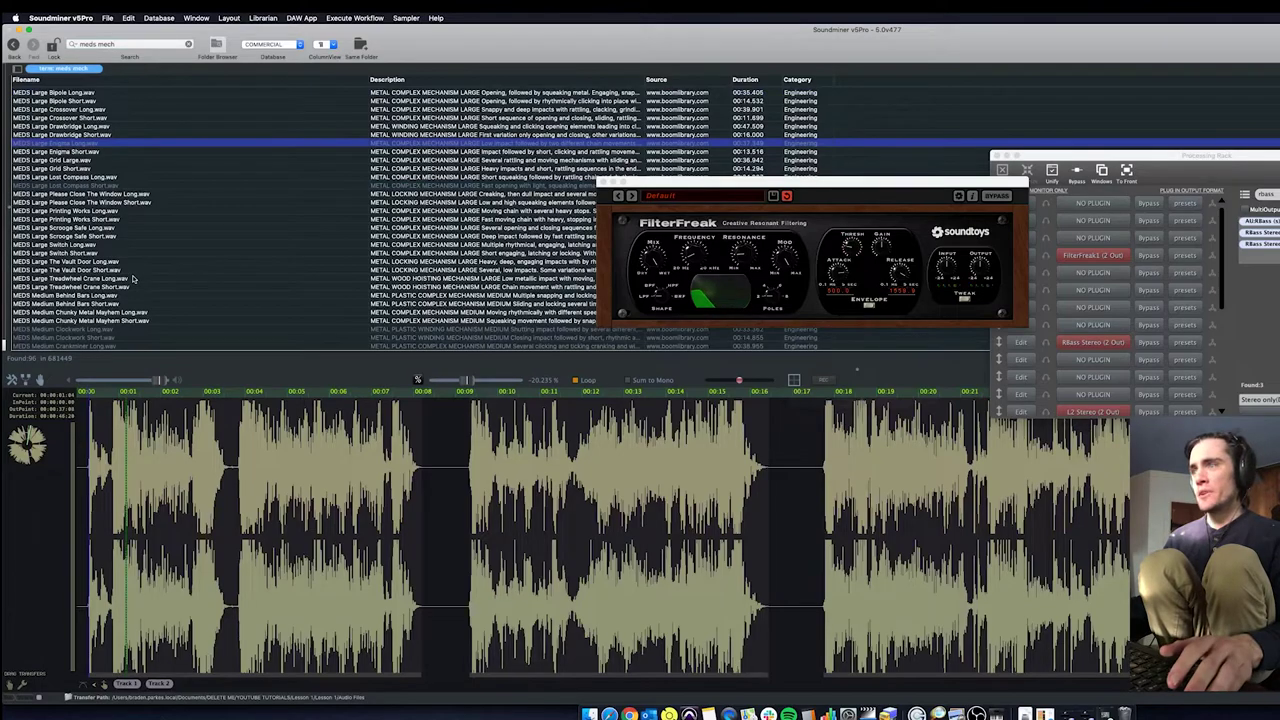
Audition the MEDS Large Treadwheel Crane recordings, bypass RBass, and load MEDS Medium Behind Bars Short.wav for playback
{"action": "left_click", "coordinate": [132, 278]}
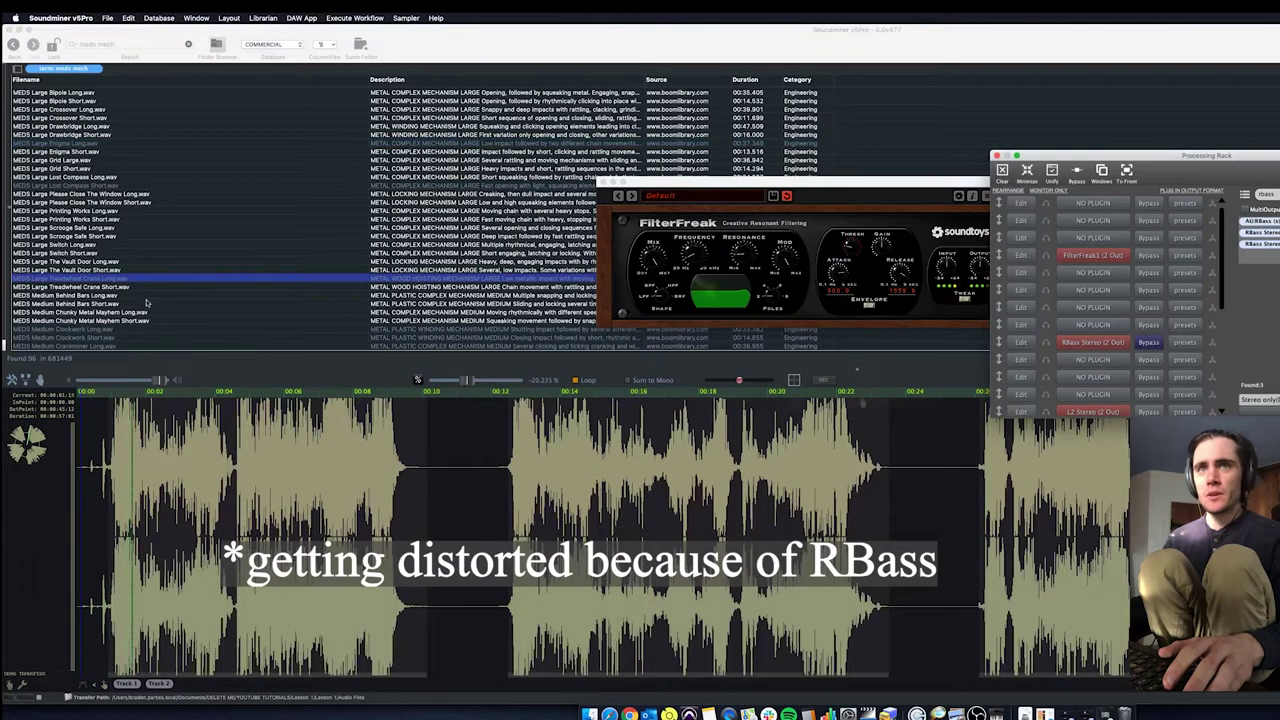
{"action": "key", "text": "Down"}
{"action": "left_click", "coordinate": [146, 303]}
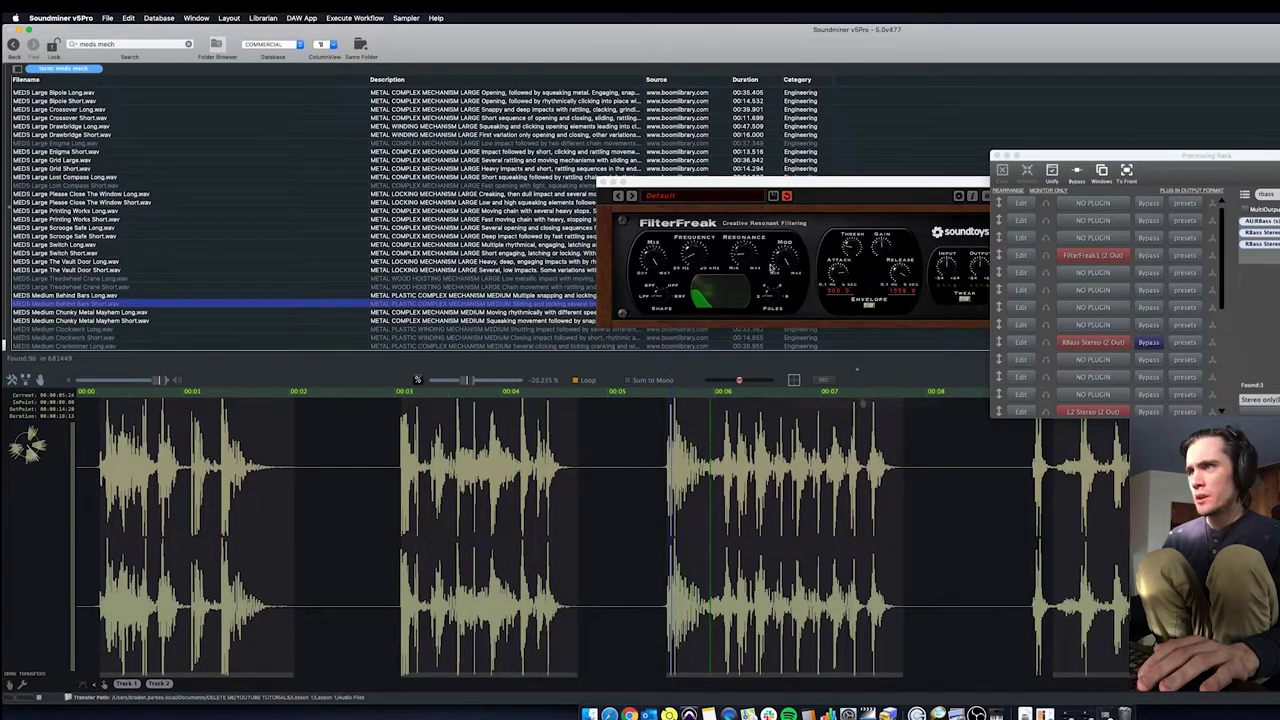
Bring the FilterFreak editor forward and audition further takes of the Behind Bars recording through it
{"action": "left_click", "coordinate": [855, 263]}
{"action": "left_click", "coordinate": [632, 508]}
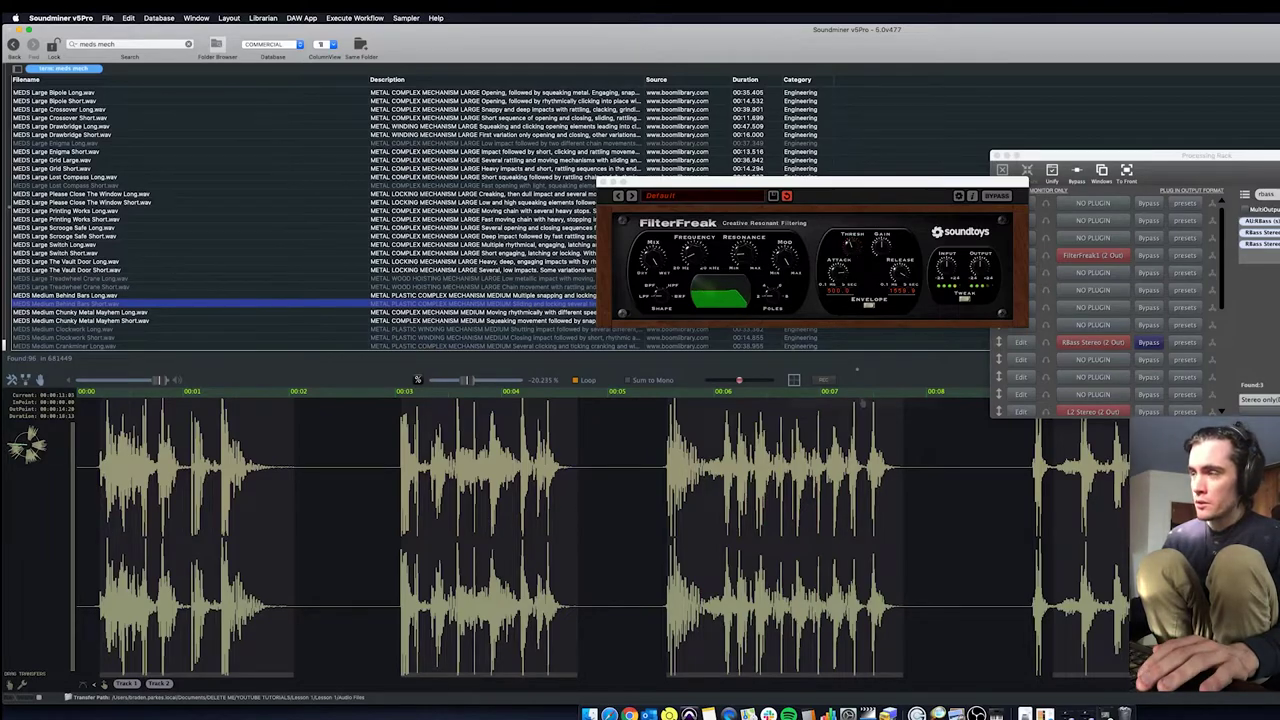
{"action": "key", "text": "space"}
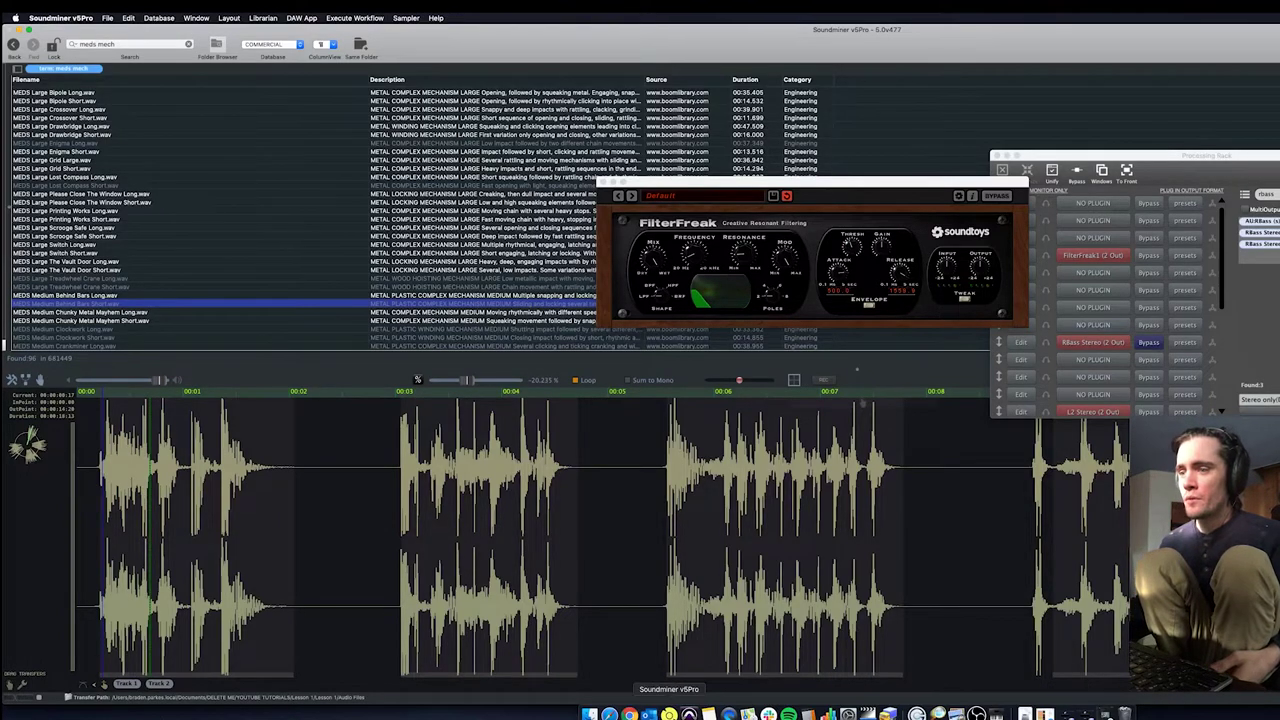
Switch to Chrome, replay the weapon-mechanism shot of Sound Design Demo reel 2016 up to 0:22, and return to Soundminer
{"action": "left_click", "coordinate": [629, 714]}
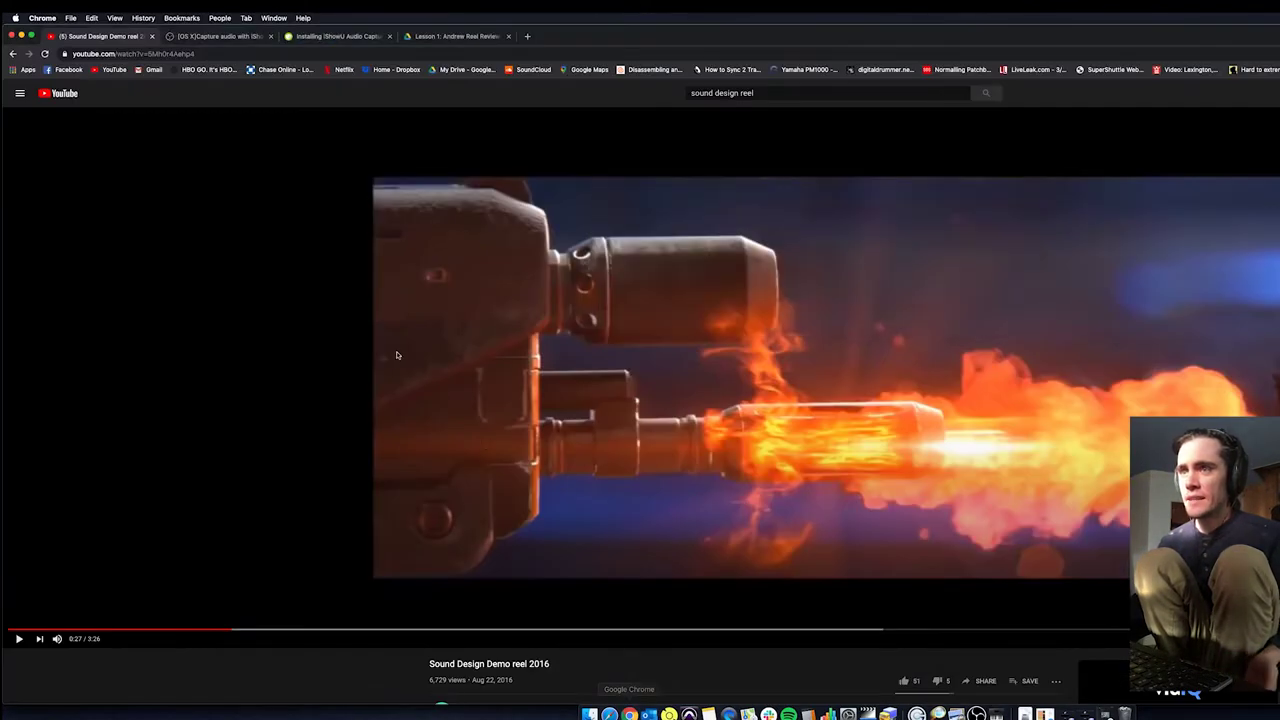
{"action": "left_click", "coordinate": [173, 632]}
{"action": "left_click", "coordinate": [217, 514]}
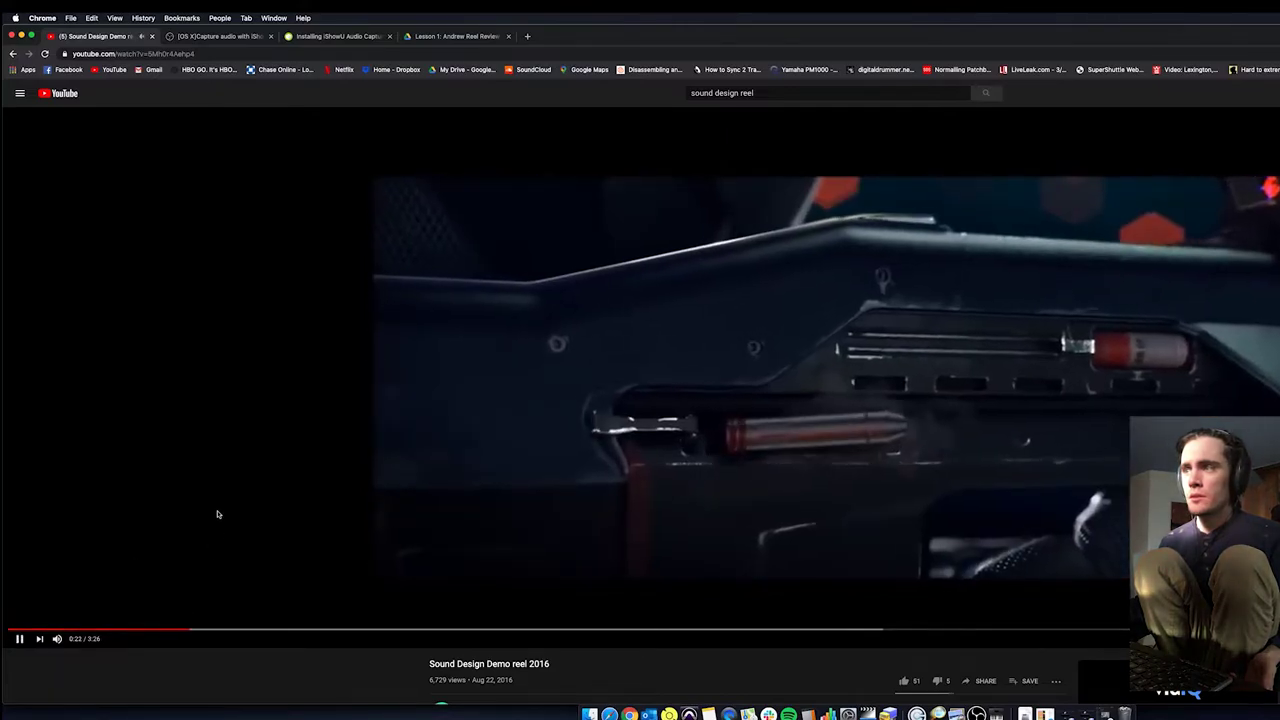
{"action": "left_click", "coordinate": [217, 514]}
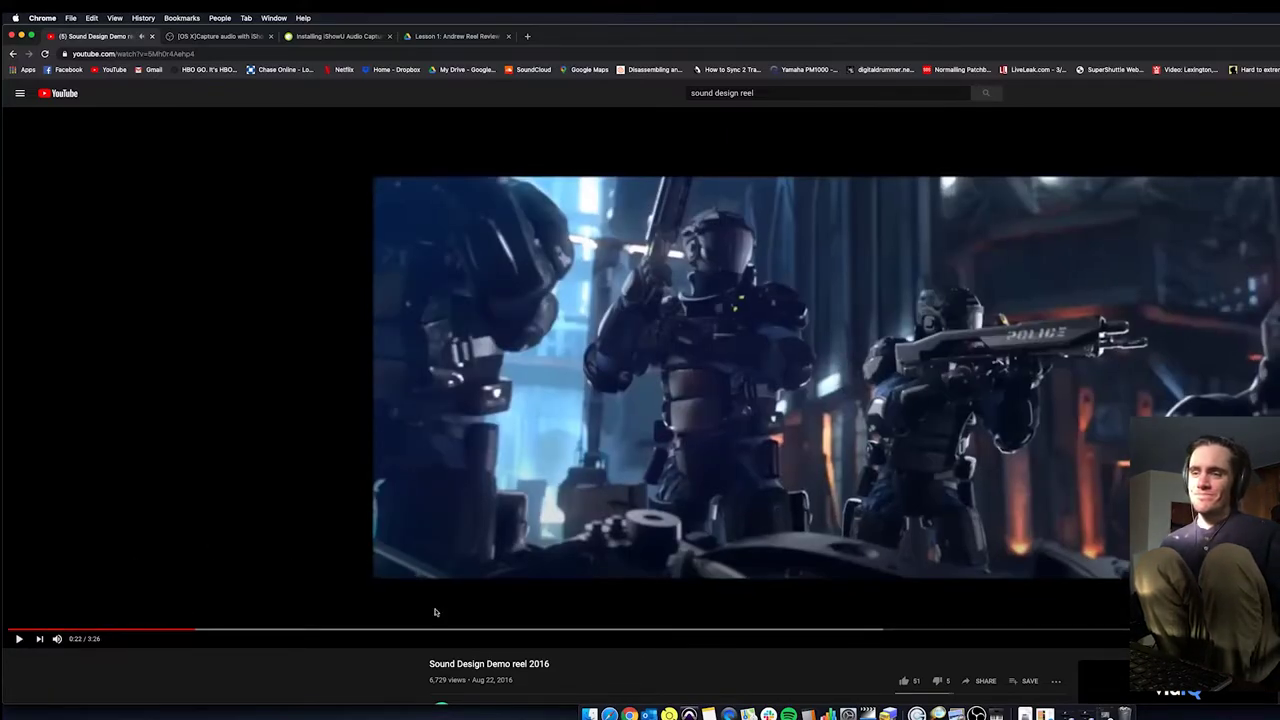
{"action": "left_click", "coordinate": [669, 714]}
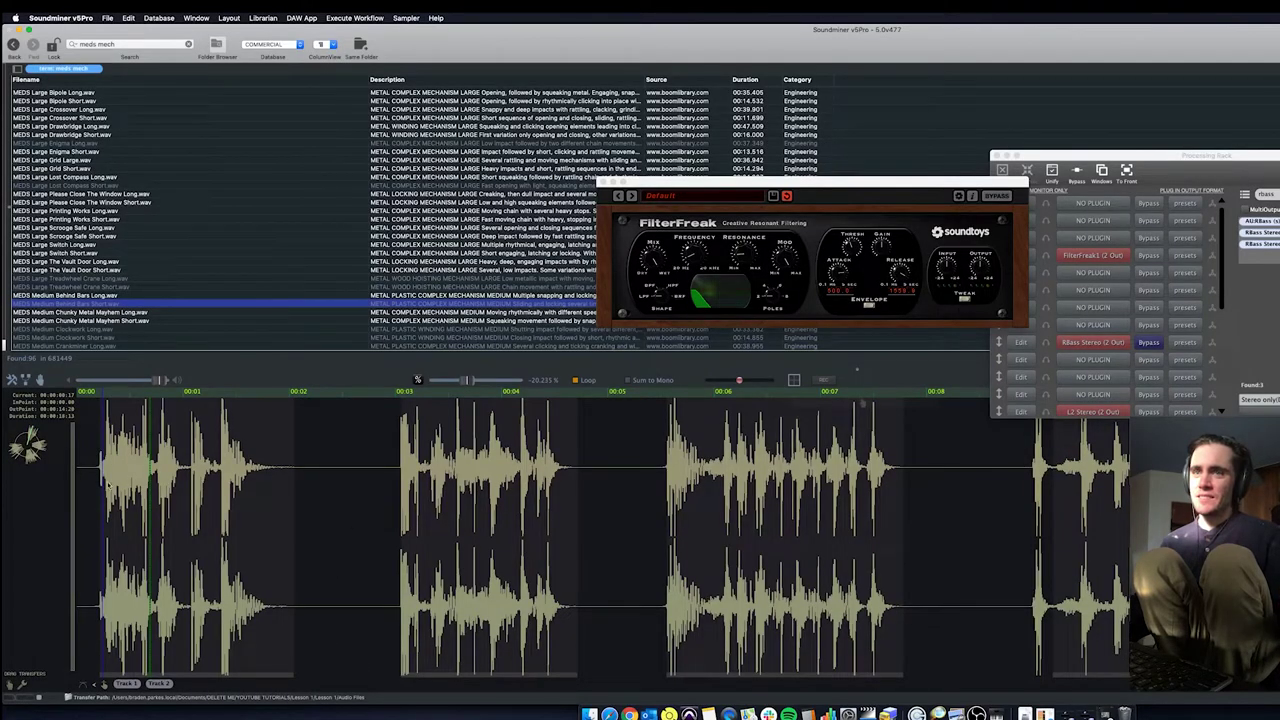
Compare the first take of the Behind Bars recording with every rack plug-in bypassed and with FilterFreak and L2 active
{"action": "key", "text": "space"}
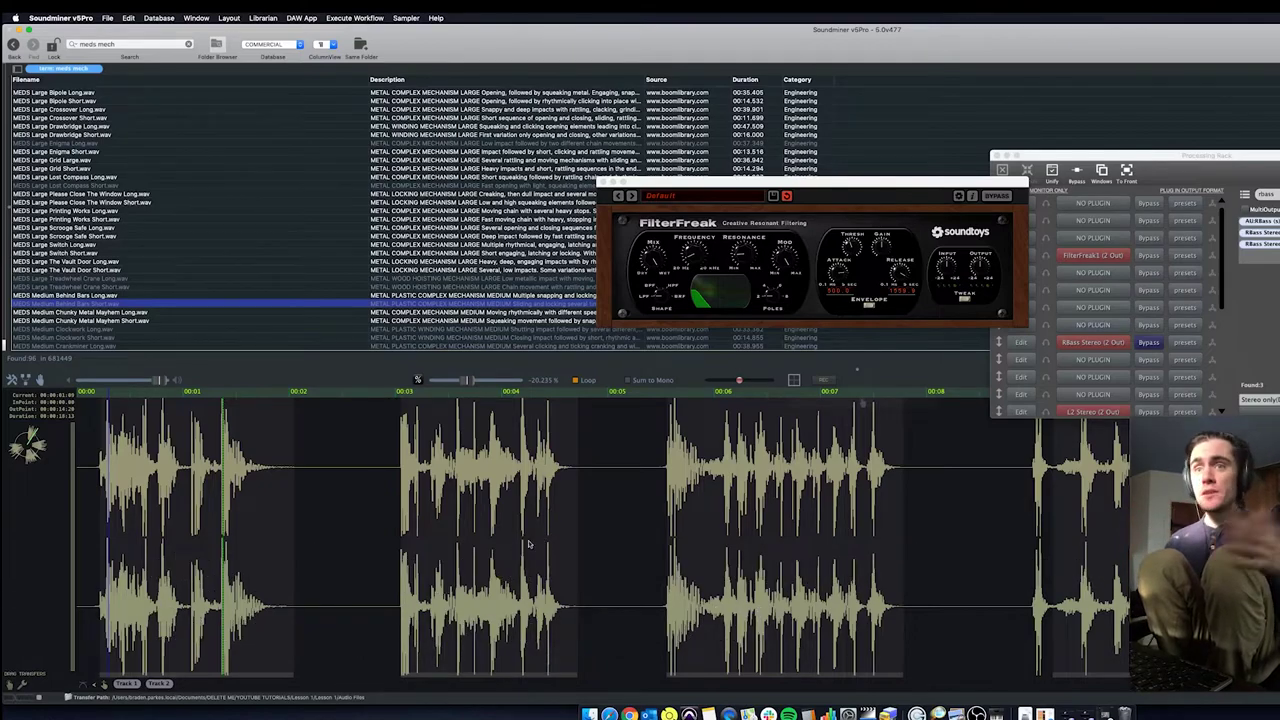
{"action": "left_click", "coordinate": [1067, 186]}
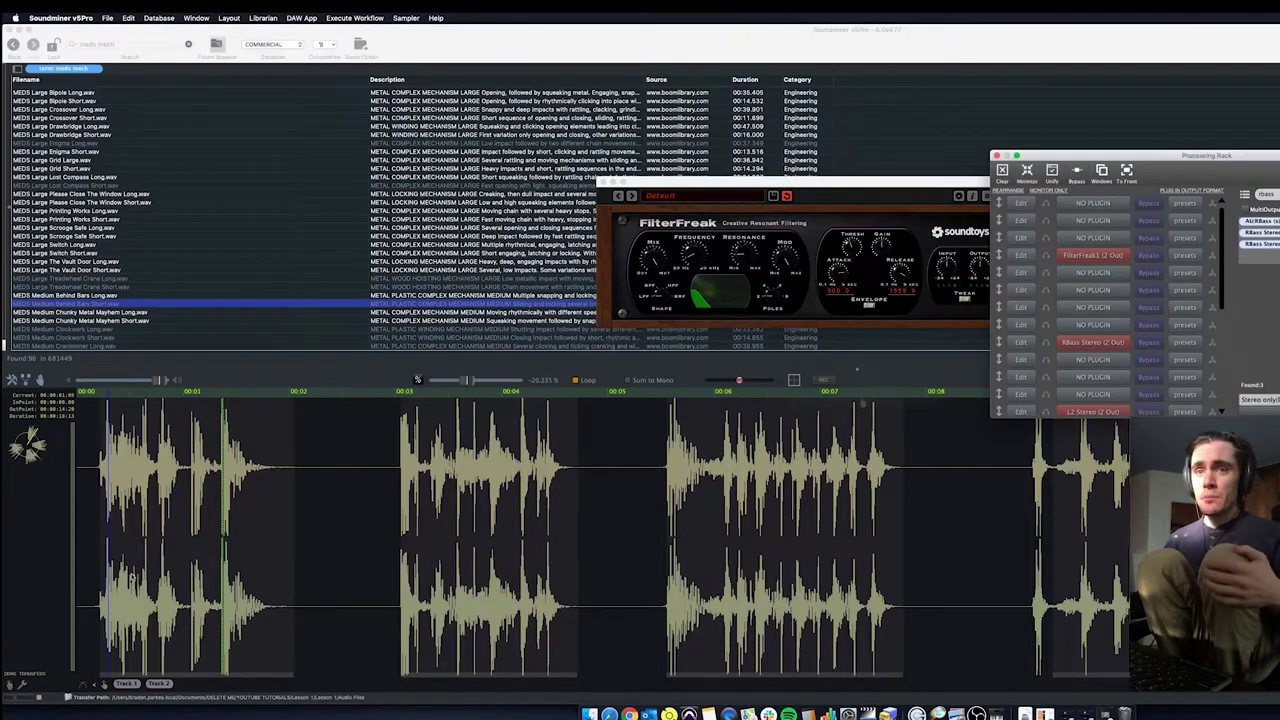
{"action": "left_click", "coordinate": [95, 537]}
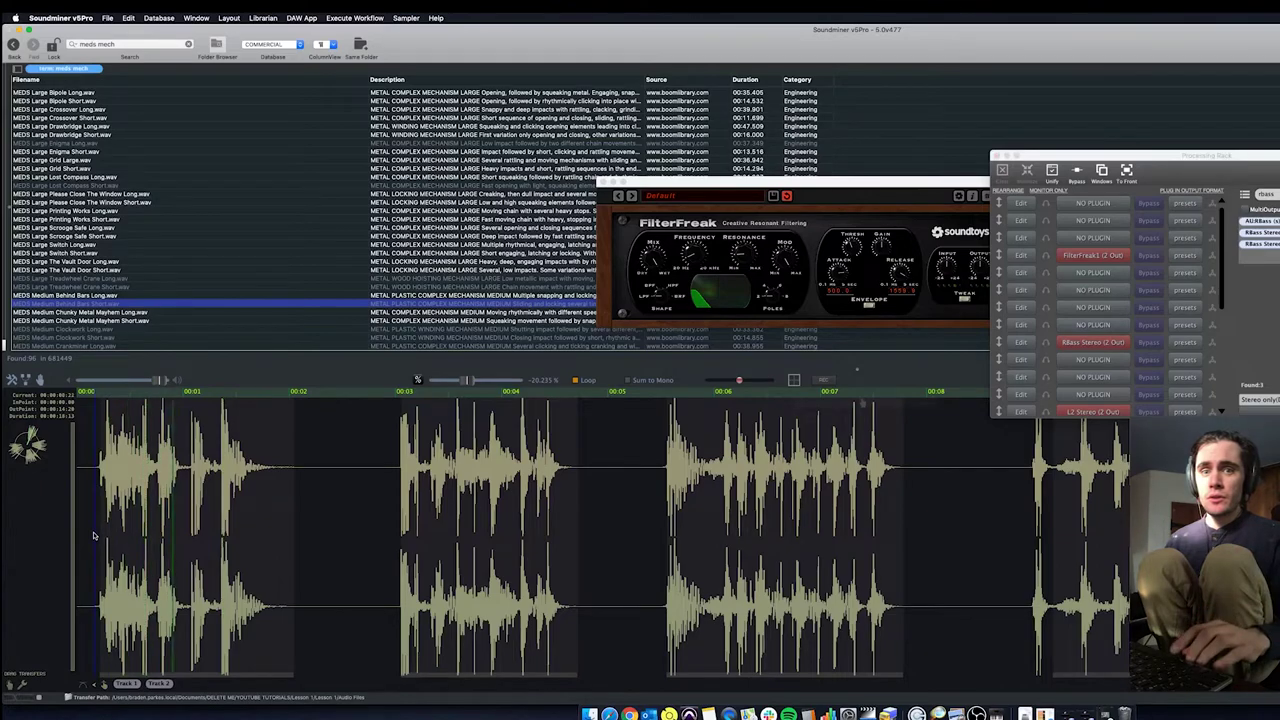
{"action": "left_click", "coordinate": [1077, 176]}
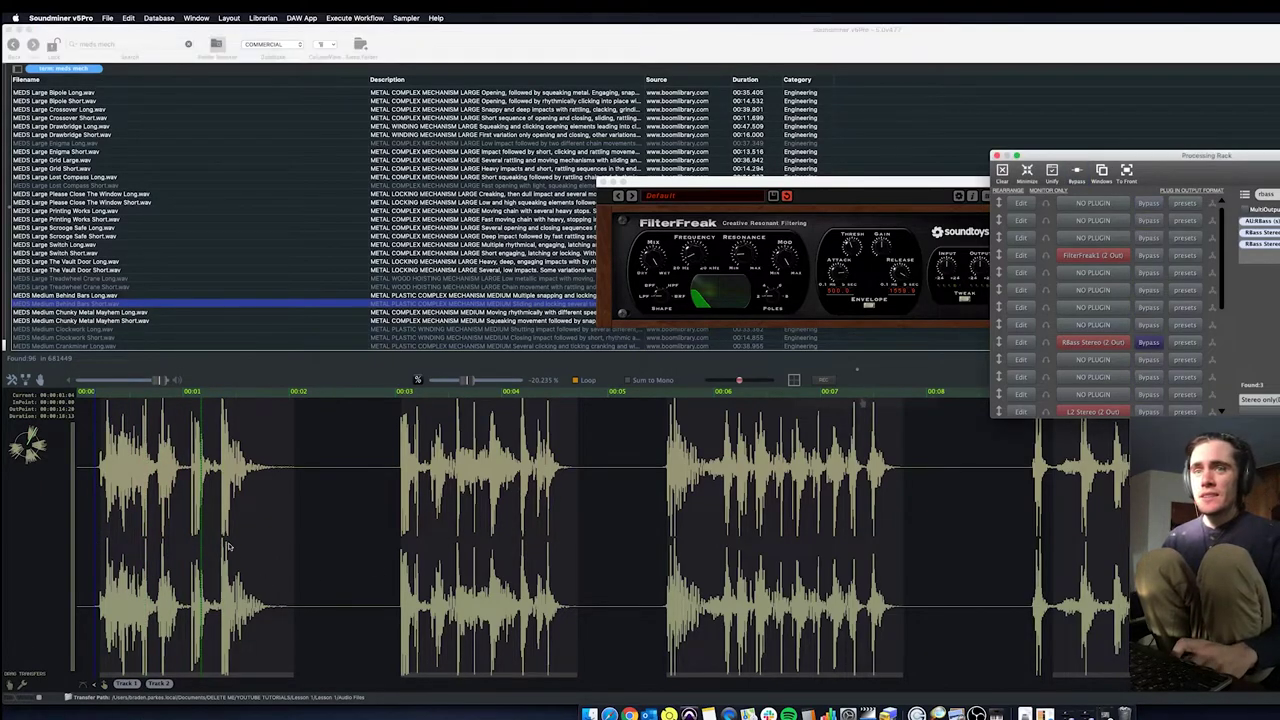
{"action": "left_click", "coordinate": [90, 544]}
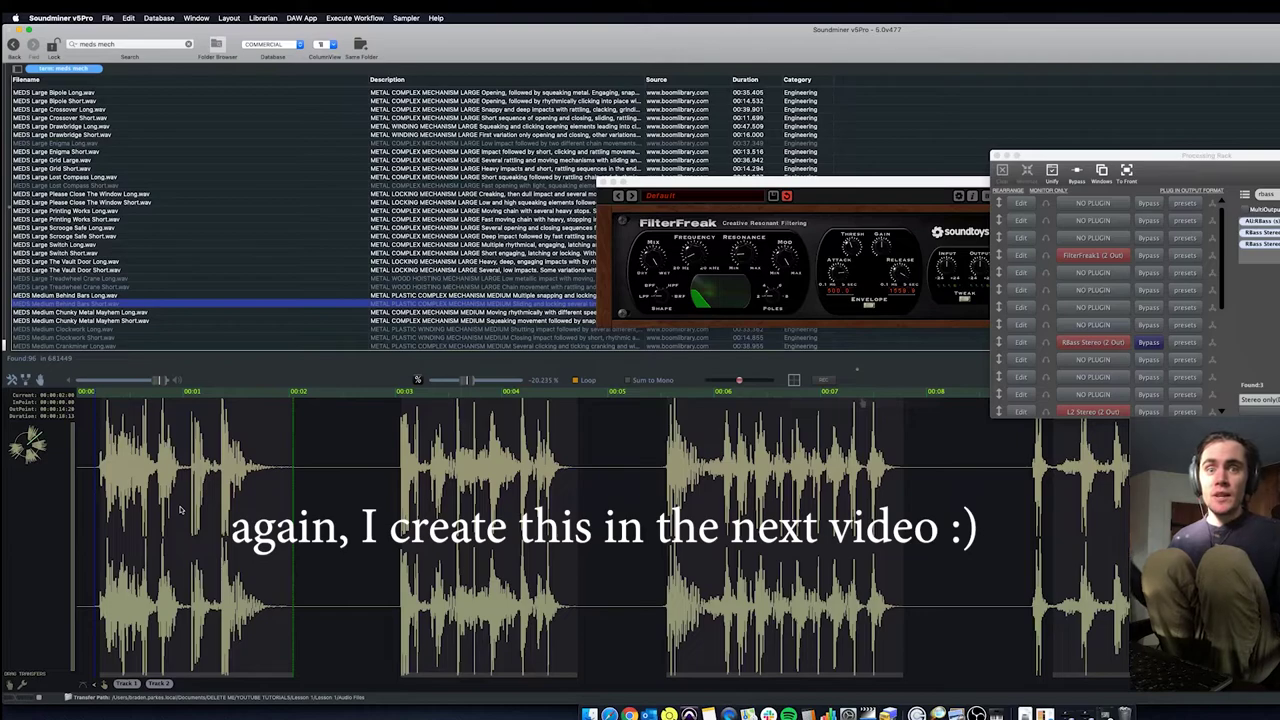
Search the library for "meds shing" and go back in the result history
{"action": "left_click", "coordinate": [134, 44]}
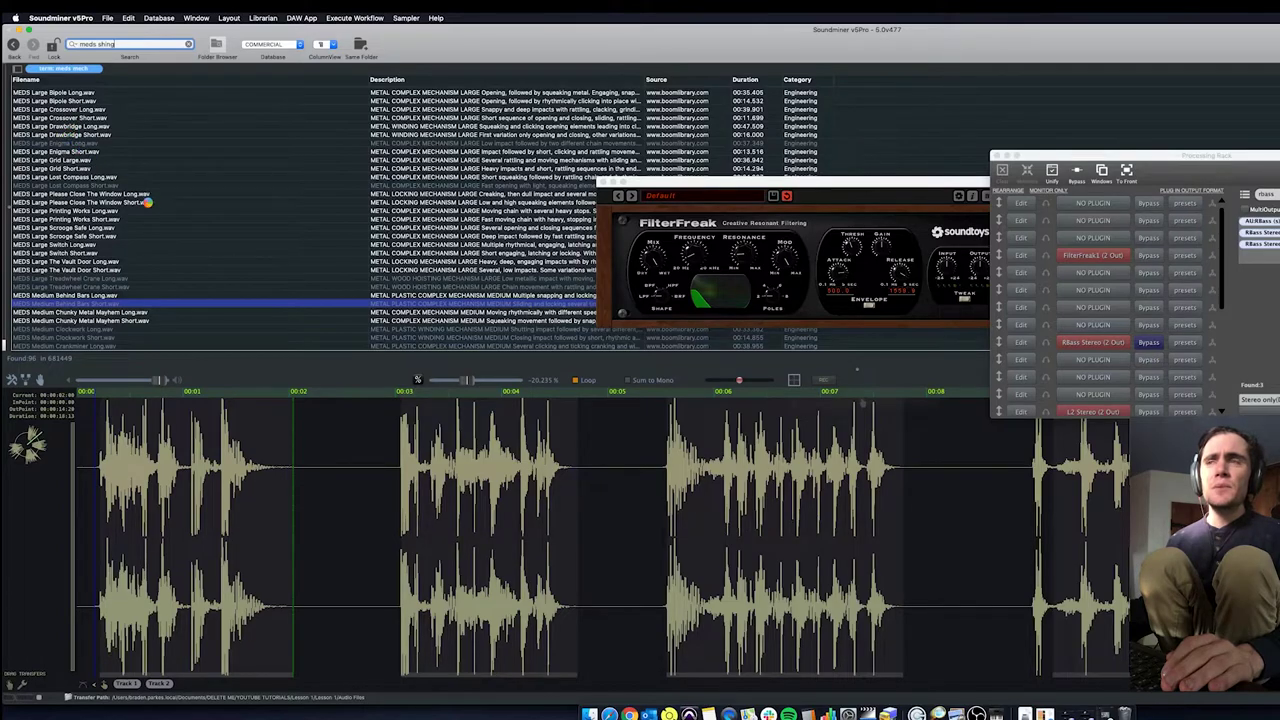
{"action": "key", "text": "Return"}
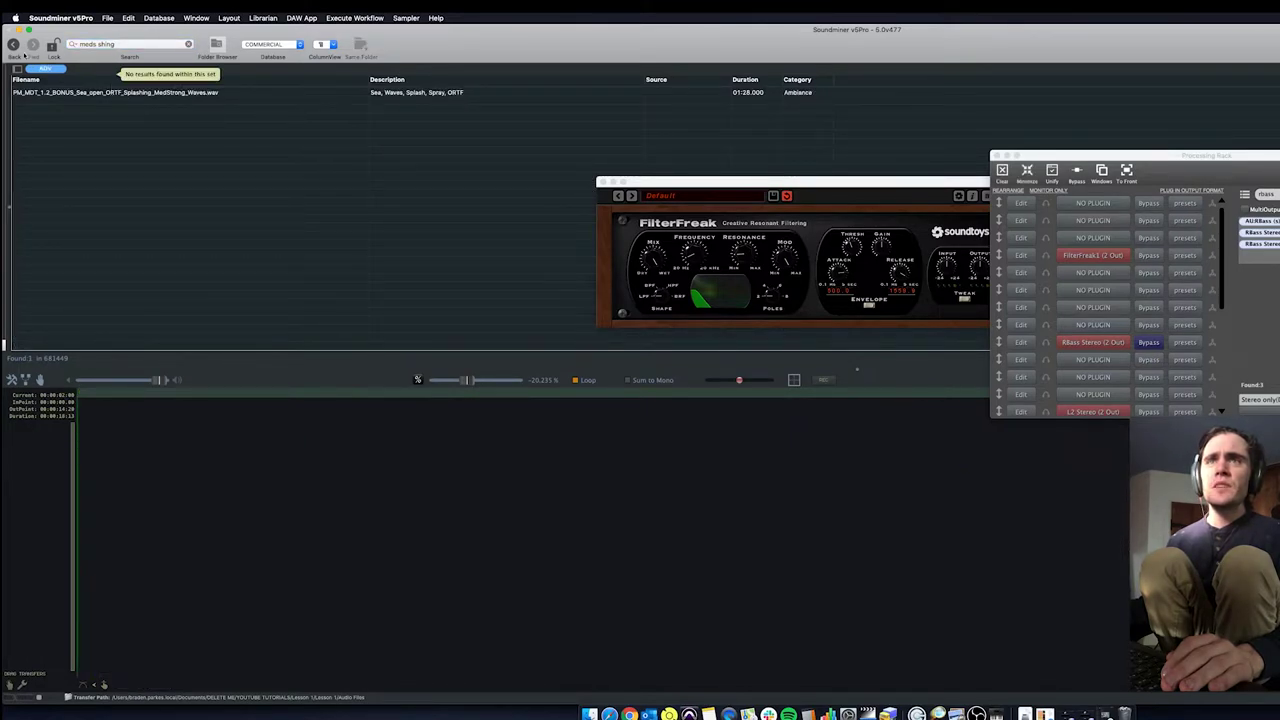
{"action": "left_click", "coordinate": [13, 44]}
Bypass every plug-in in the rack and search the library for "boomlibrary metal ring", shortened to "boom metal ring"
{"action": "left_click", "coordinate": [186, 45]}
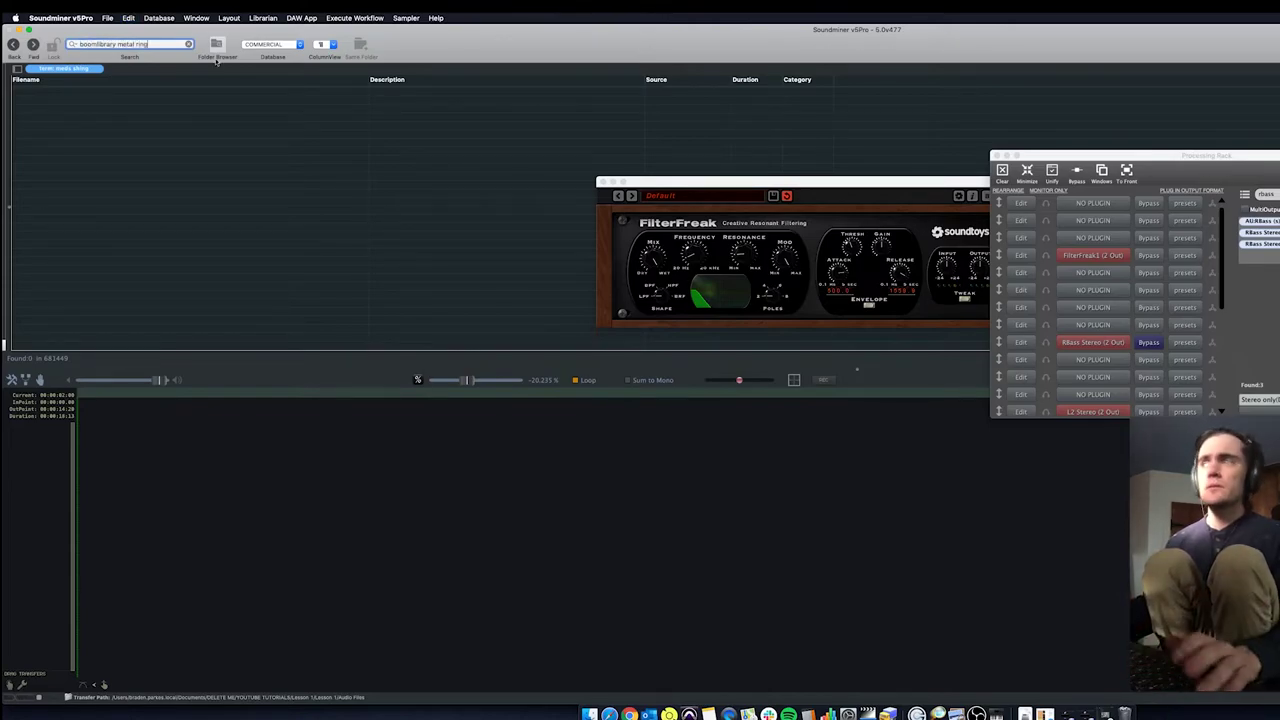
{"action": "key", "text": "Return"}
{"action": "left_click", "coordinate": [1163, 287]}
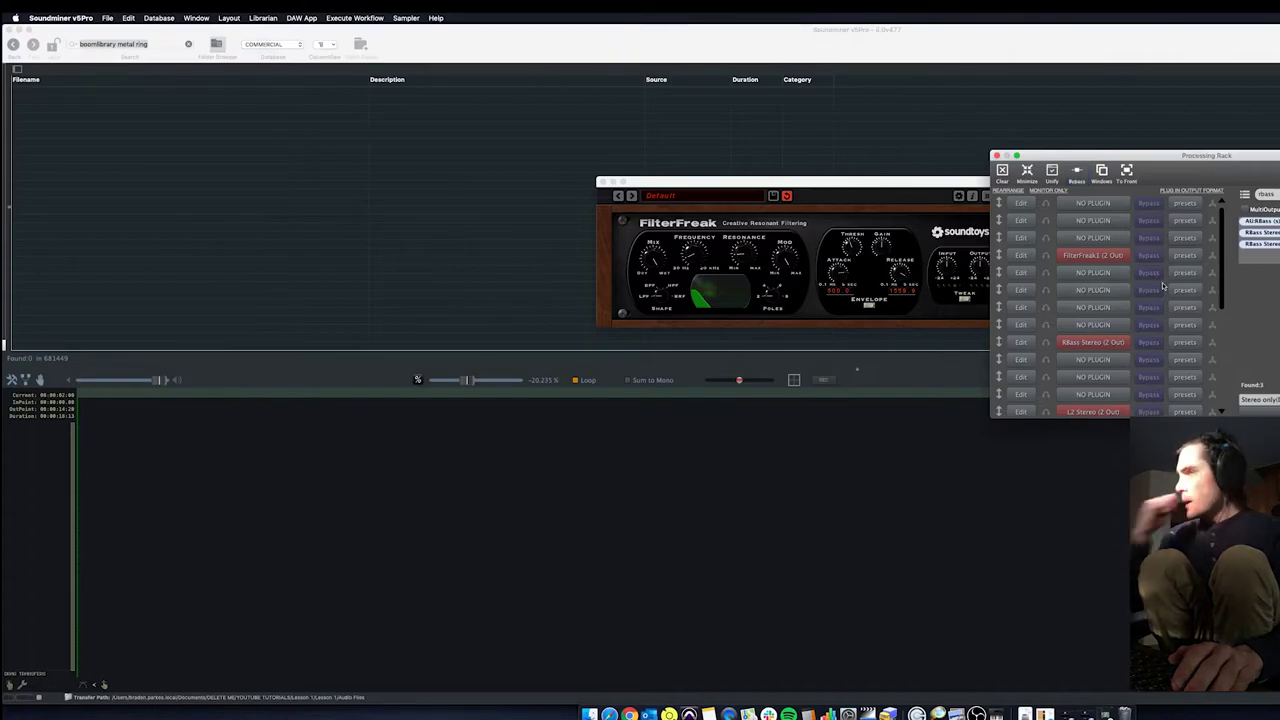
{"action": "left_click", "coordinate": [118, 44]}
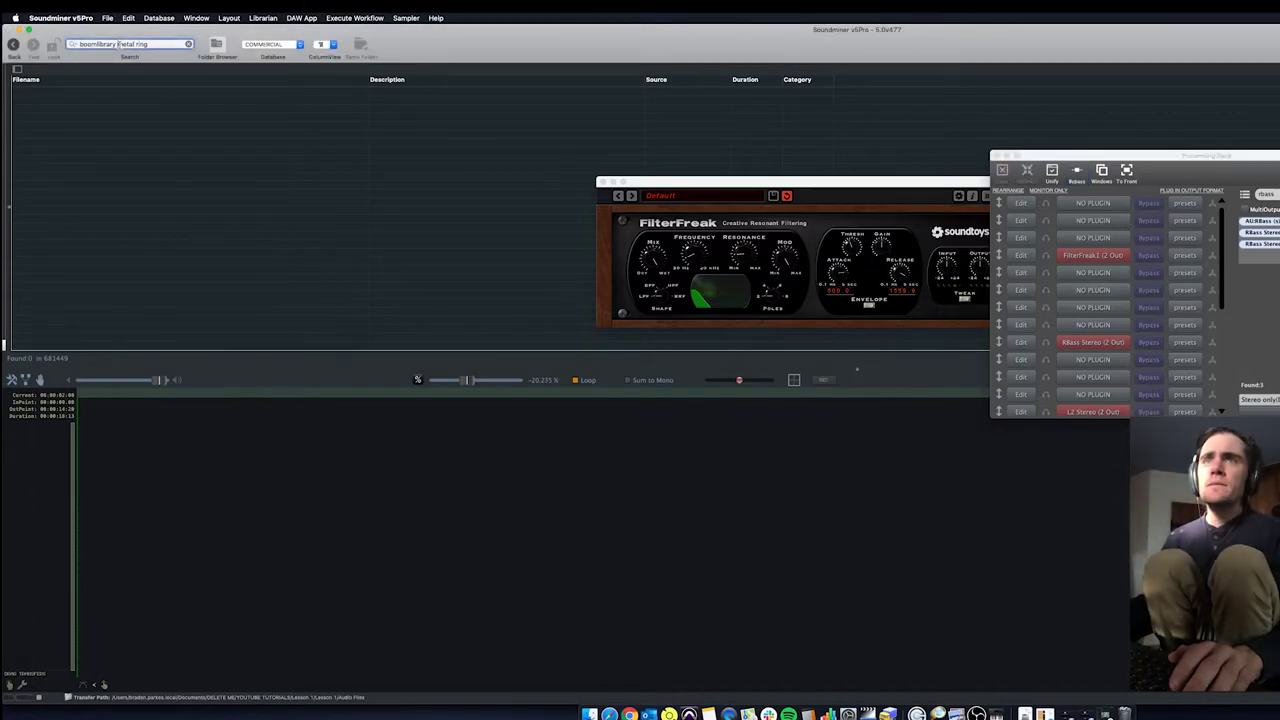
{"action": "key", "text": "Return"}
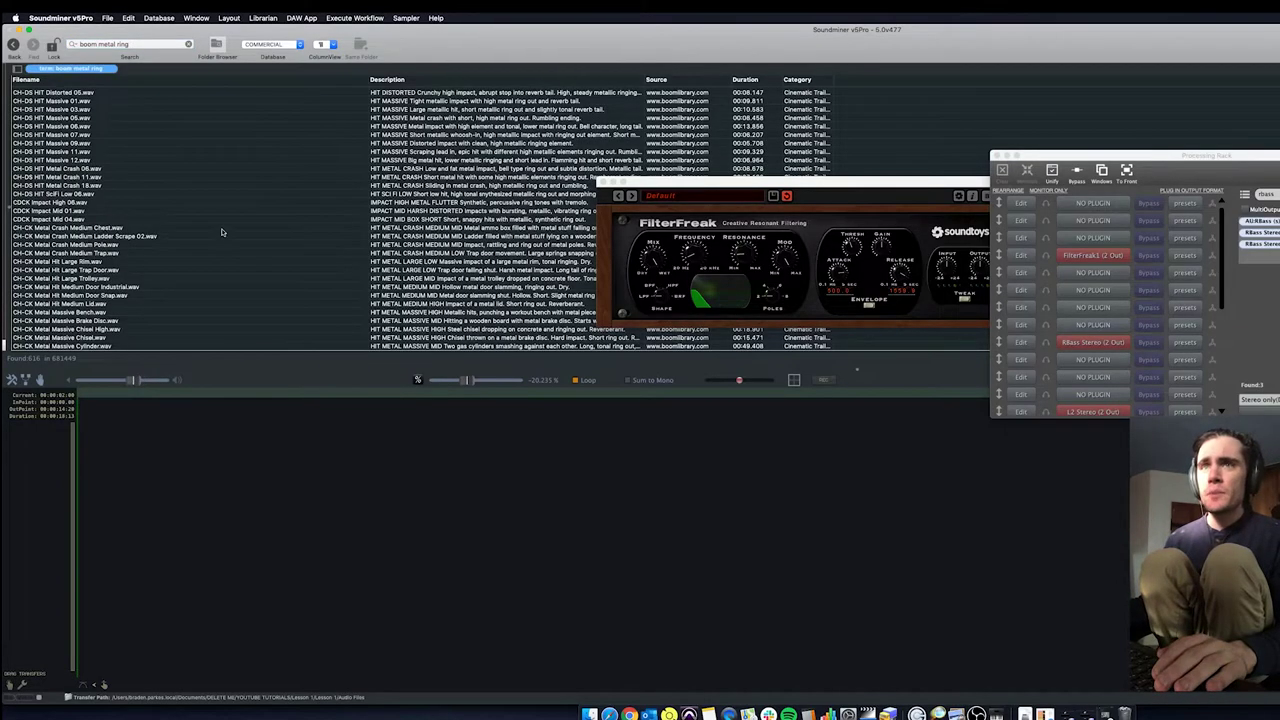
Audition CH-DS HIT Metal Crash 11, HIT Massive 07 and HIT Massive 09, raising the playback volume and resetting the pitch to 0%
{"action": "left_click", "coordinate": [180, 176]}
{"action": "left_click", "coordinate": [142, 135]}
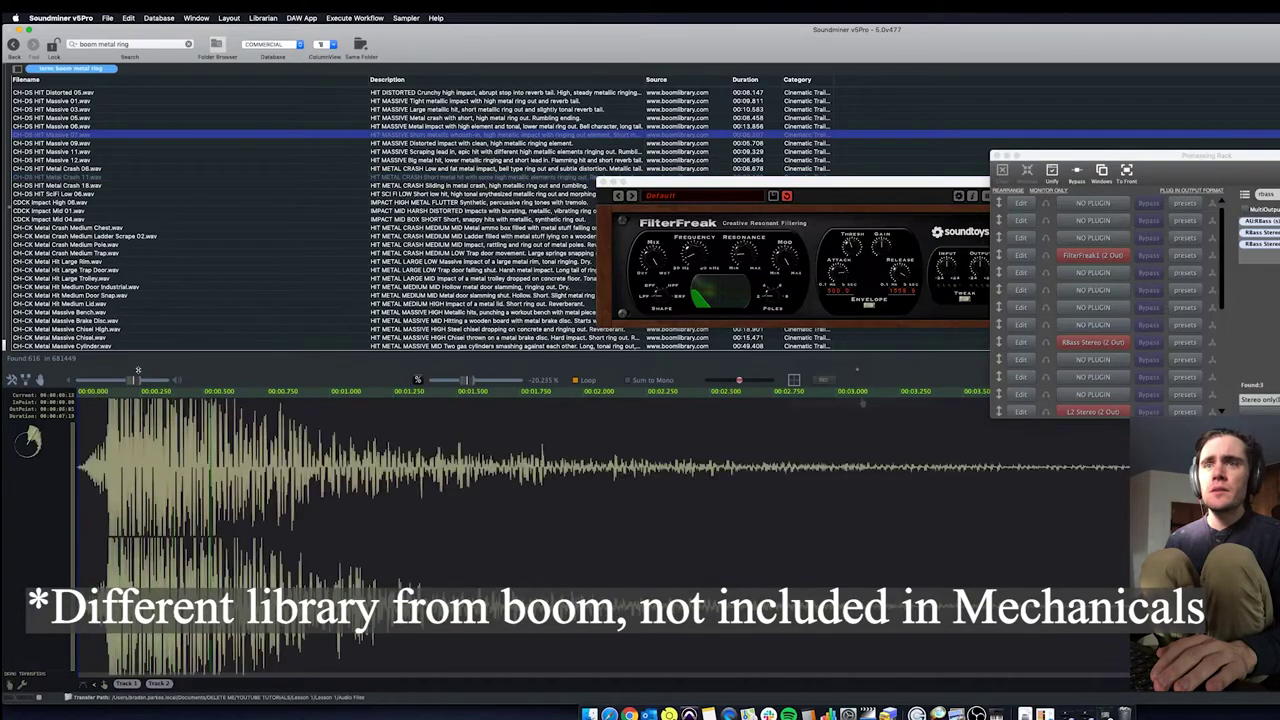
{"action": "left_click_drag", "start_coordinate": [133, 381], "coordinate": [150, 382]}
{"action": "key", "text": "Down"}
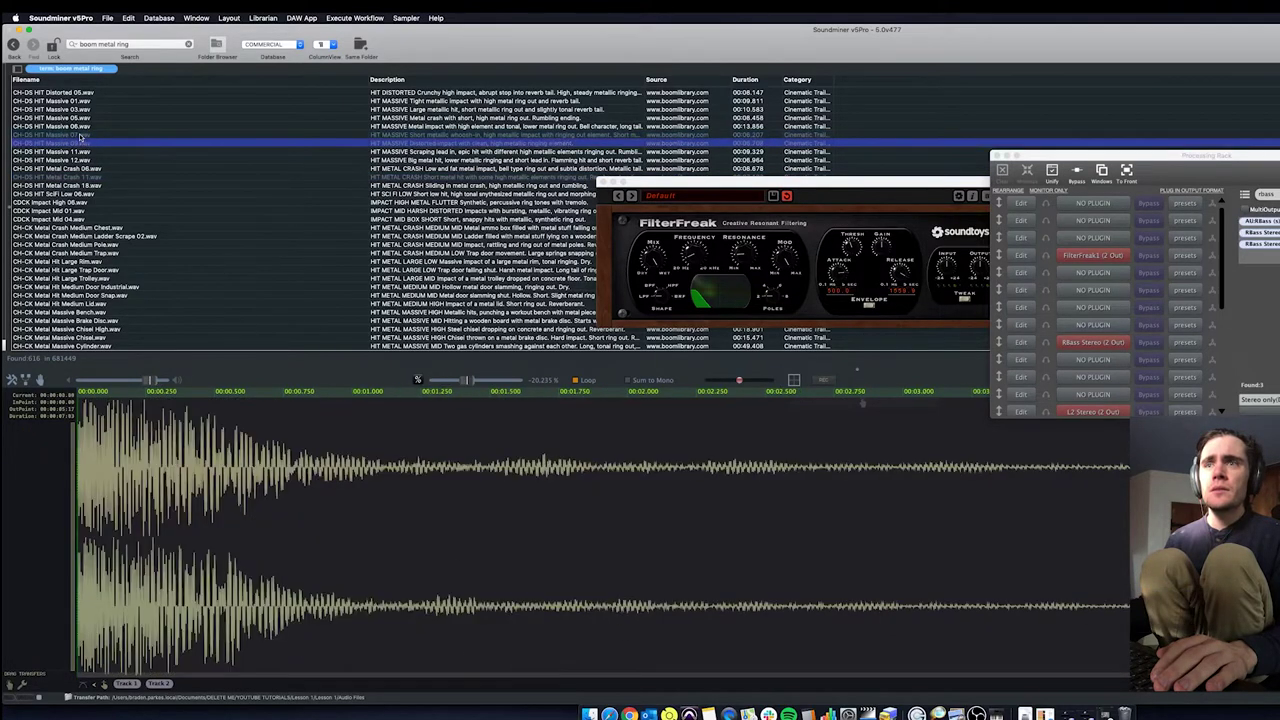
{"action": "key", "text": "Up"}
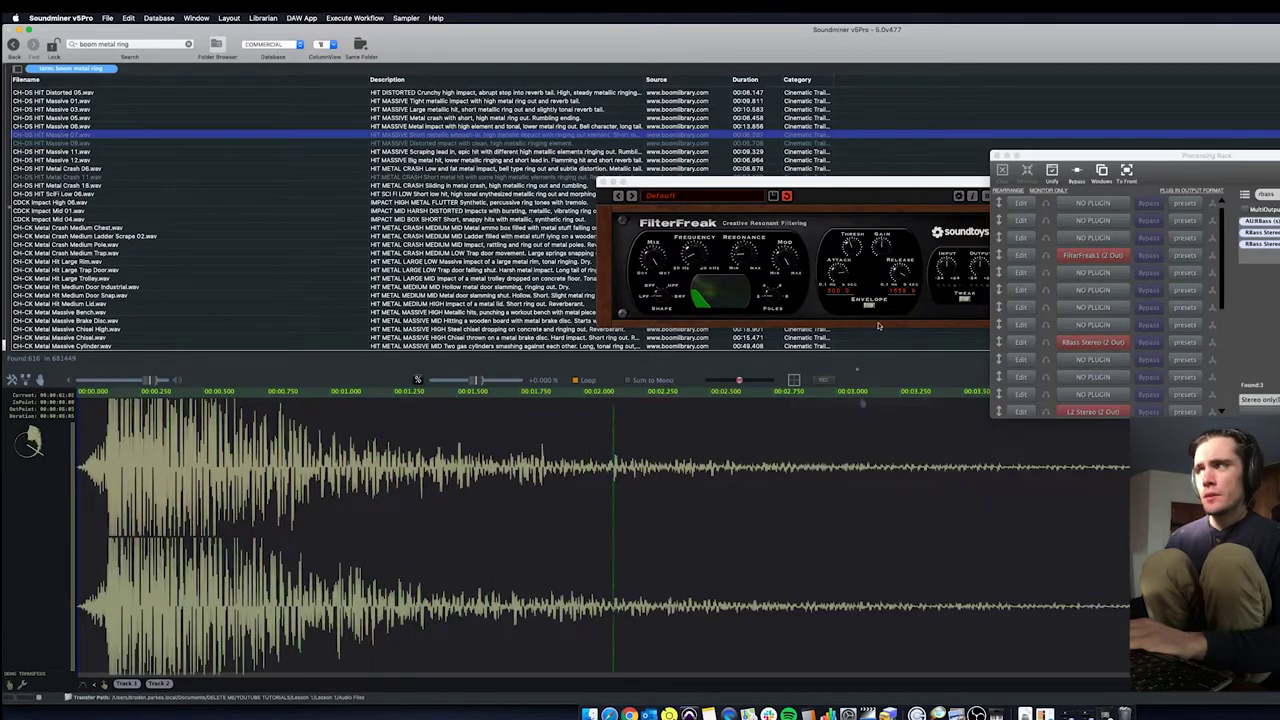
Replay CH-DS HIT Massive 07 and audition the HIT Massive 05 and HIT Massive 03 recordings
{"action": "key", "text": "space"}
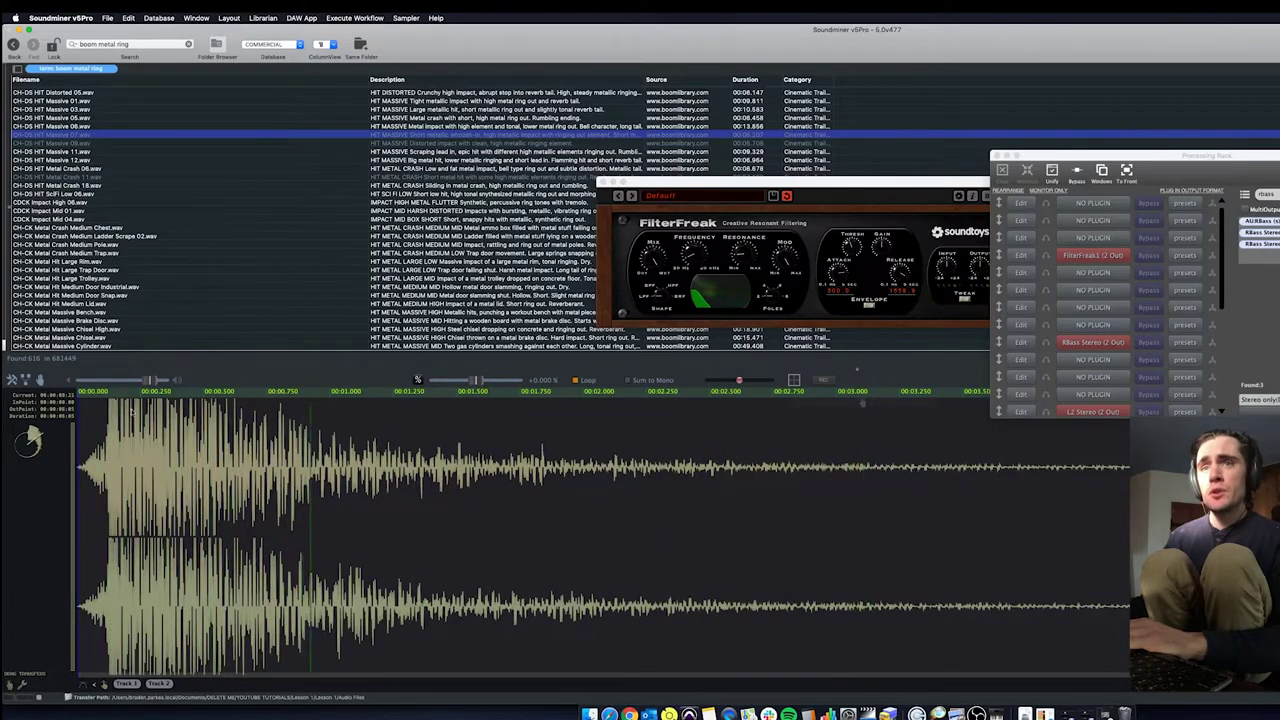
{"action": "key", "text": "space"}
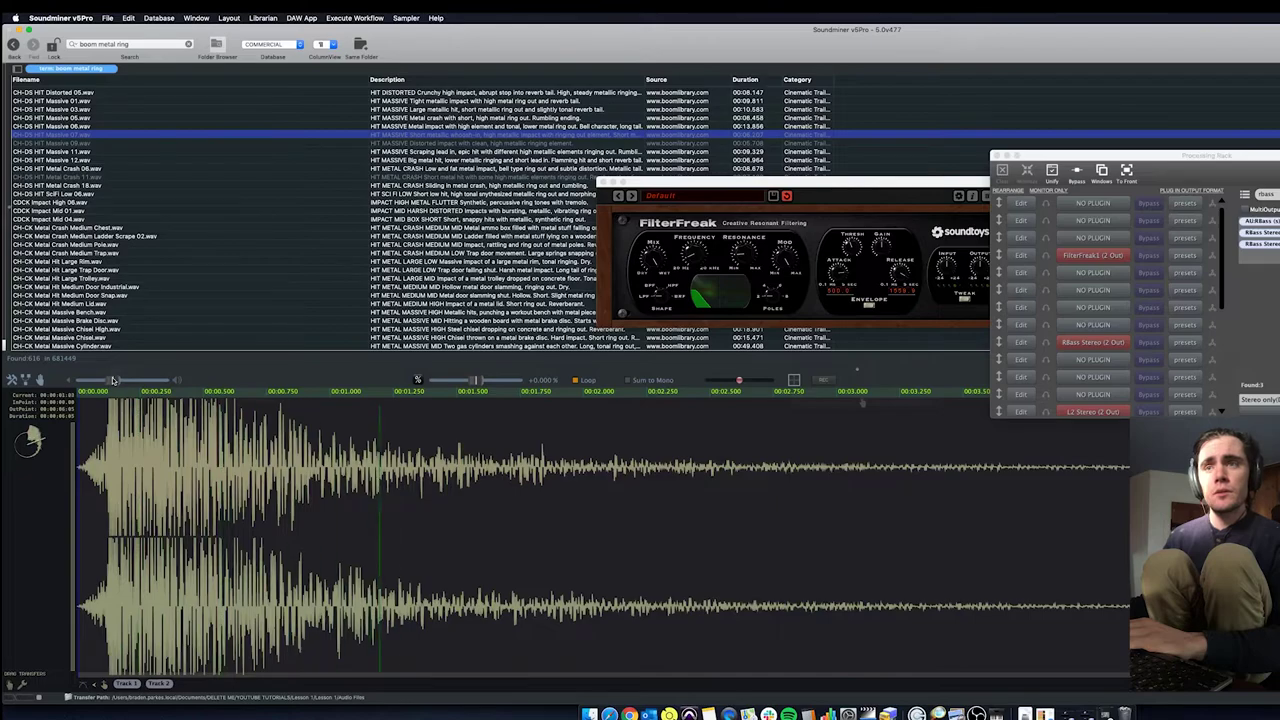
{"action": "left_click", "coordinate": [88, 118]}
{"action": "left_click", "coordinate": [88, 110]}
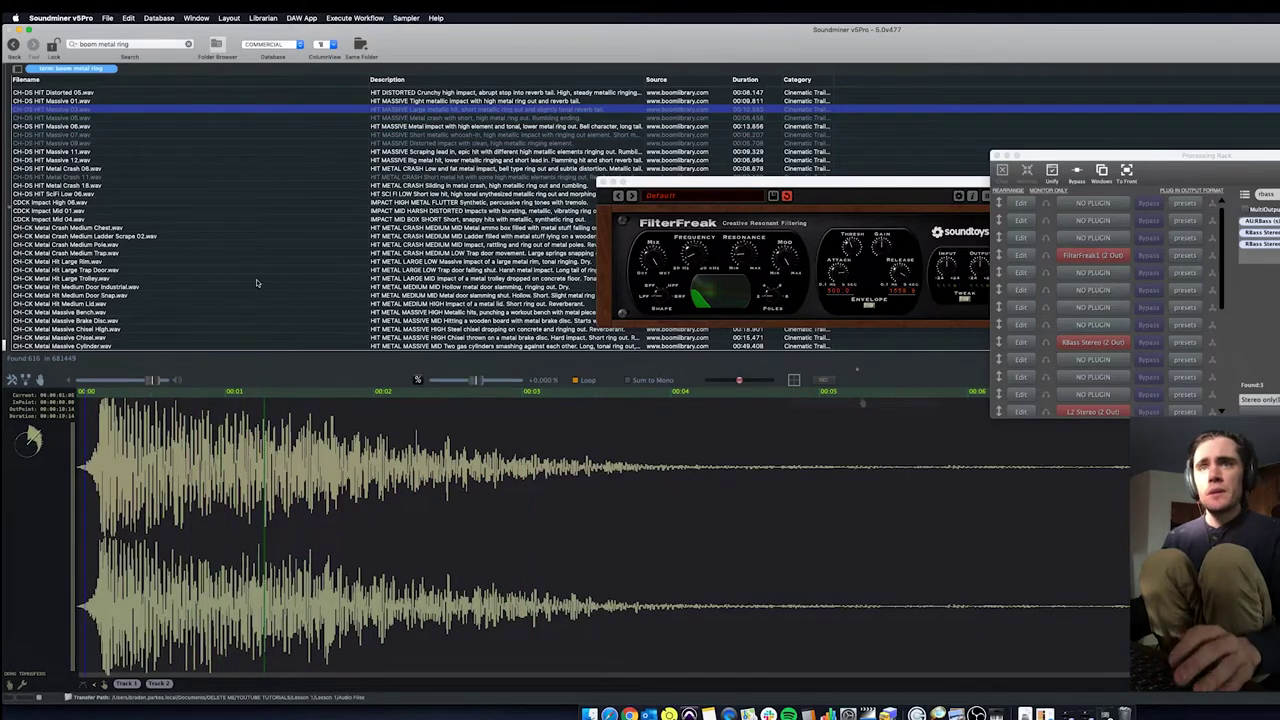
Audition the CH-CK Metal Hit Large Rim, Massive Bench, Large Trolley, Large Trap Door and Metal Crash Medium Pole recordings
{"action": "left_click", "coordinate": [200, 262]}
{"action": "left_click", "coordinate": [140, 312]}
{"action": "left_click", "coordinate": [161, 279]}
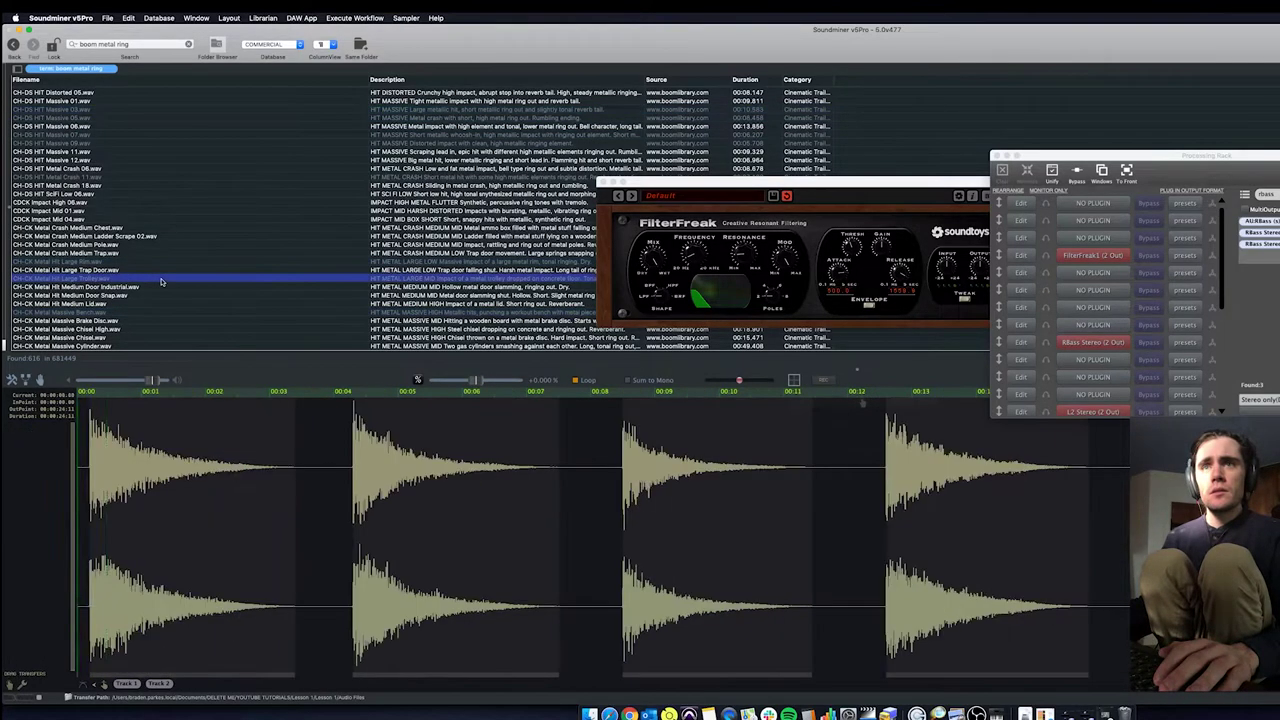
{"action": "left_click", "coordinate": [149, 271]}
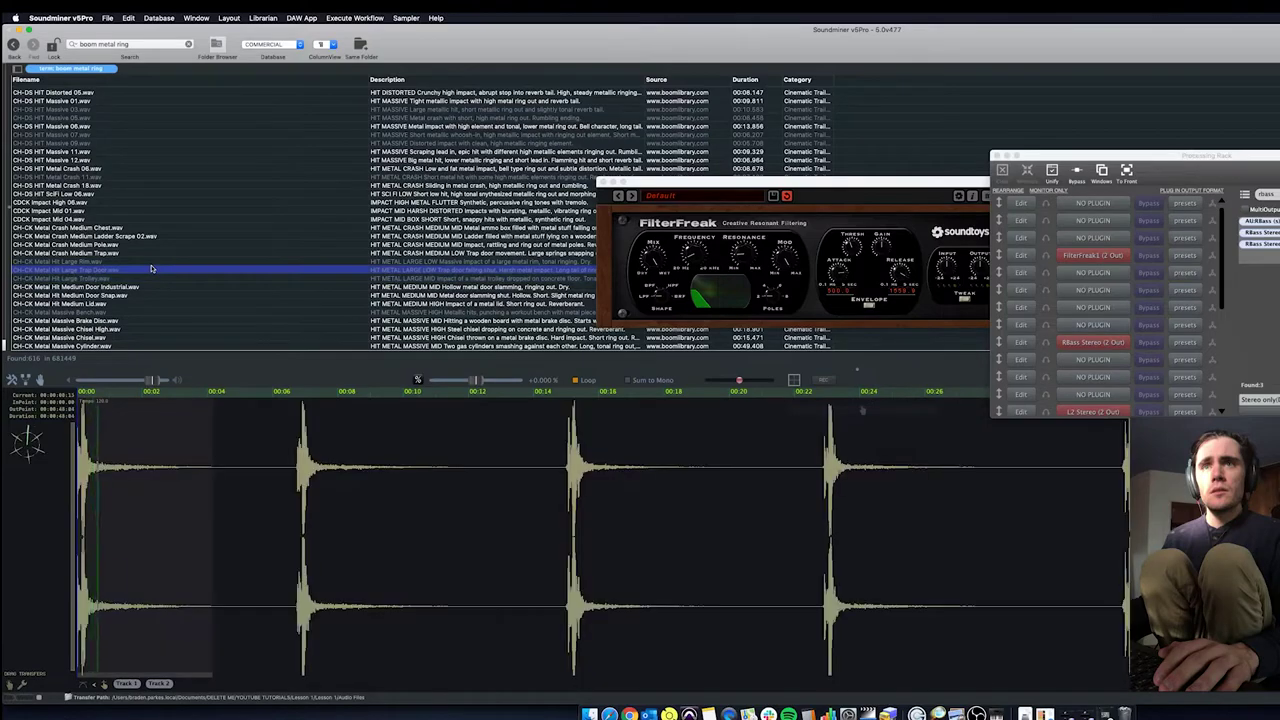
{"action": "left_click", "coordinate": [140, 244]}
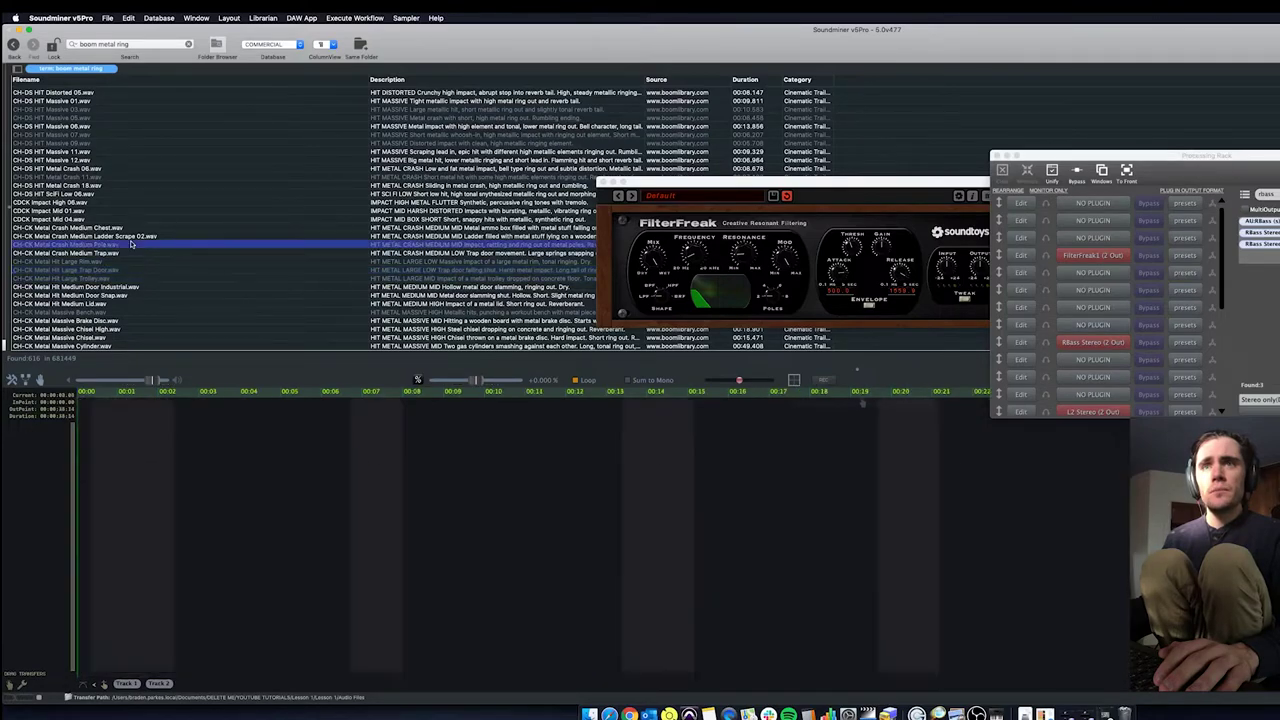
Audition the car-damper spring impact metal_p0_impact_spring02_01.wav, briefly switching to the Processing Rack and back to the library
{"action": "scroll", "coordinate": [137, 314], "scroll_direction": "down", "scroll_amount": 5}
{"action": "left_click", "coordinate": [137, 312]}
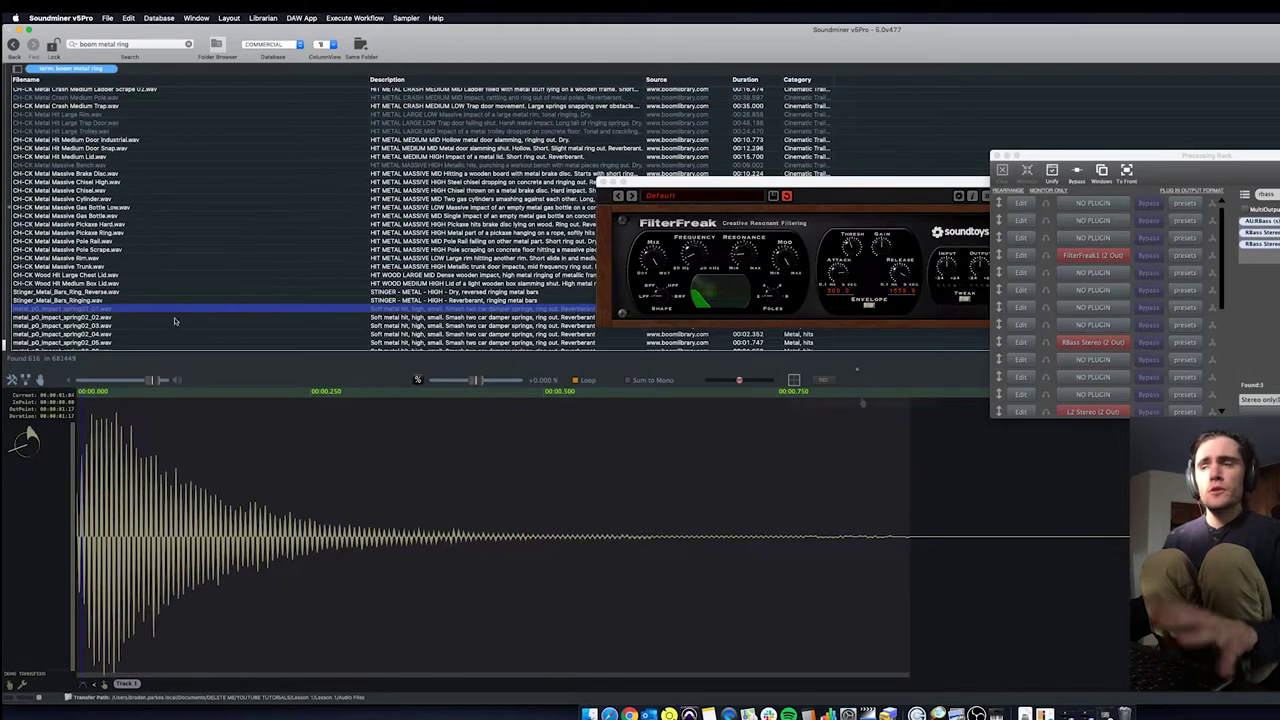
{"action": "left_click", "coordinate": [1115, 192]}
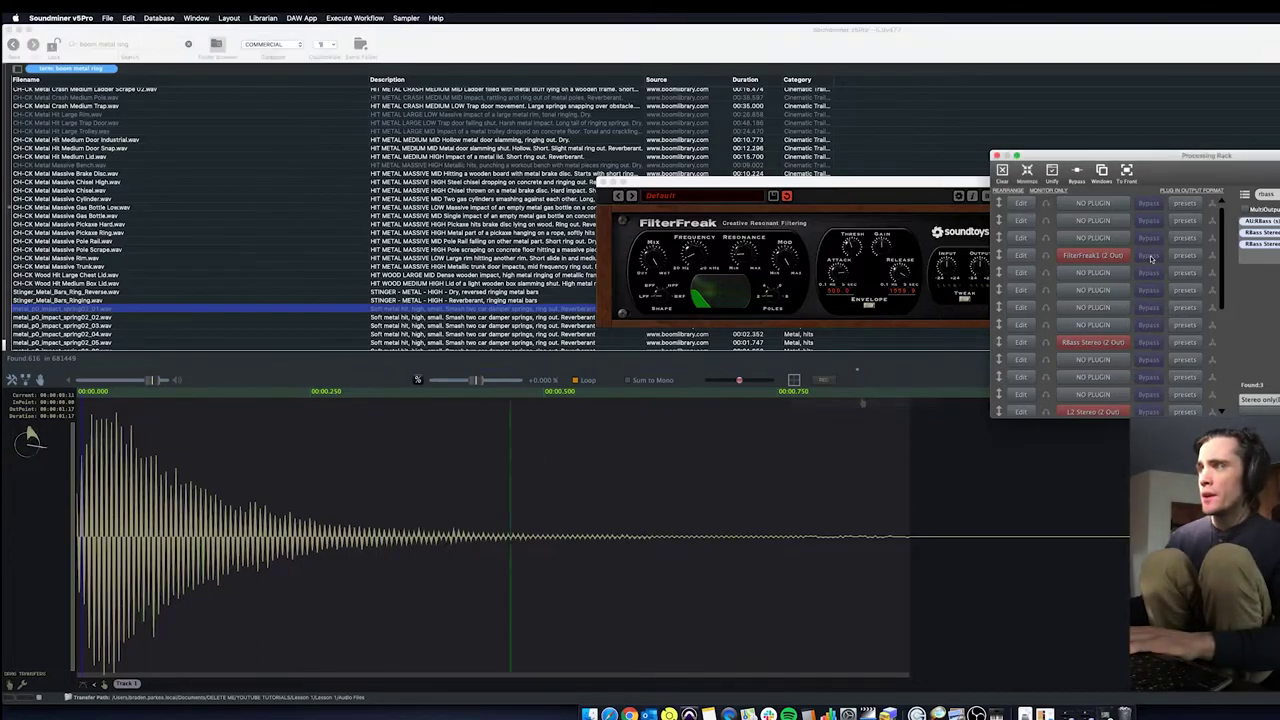
{"action": "left_click", "coordinate": [618, 56]}
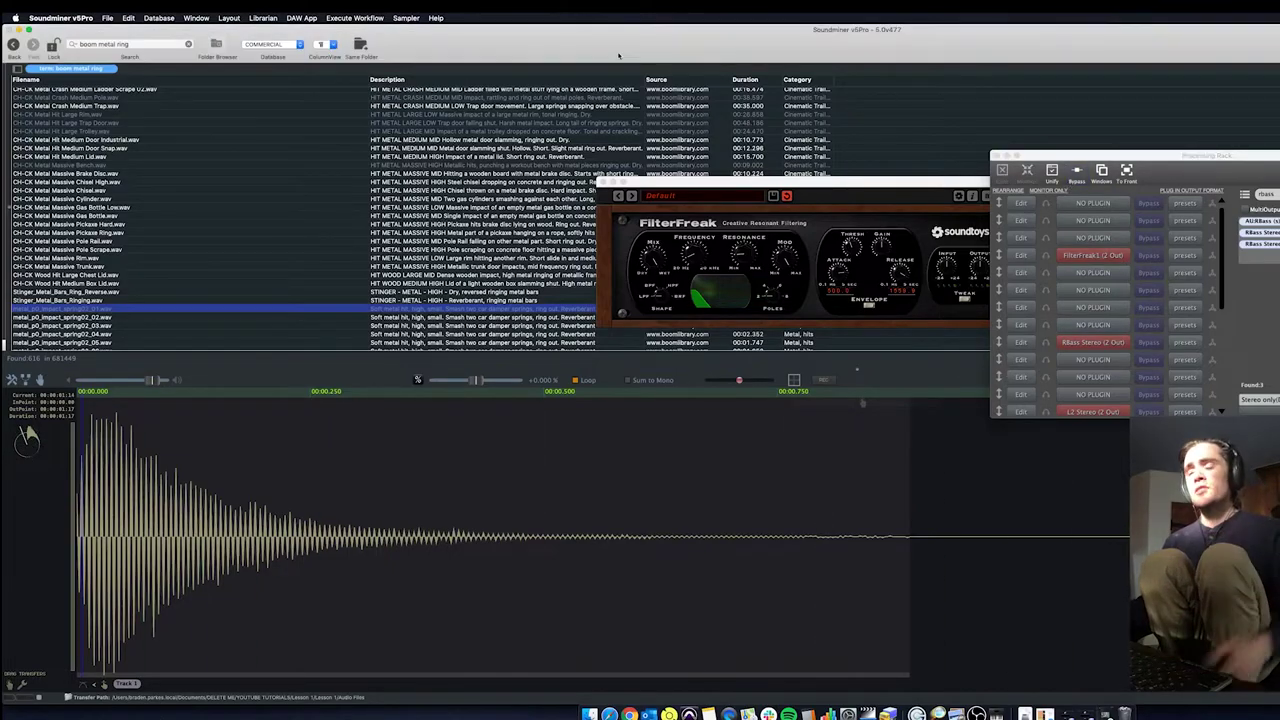